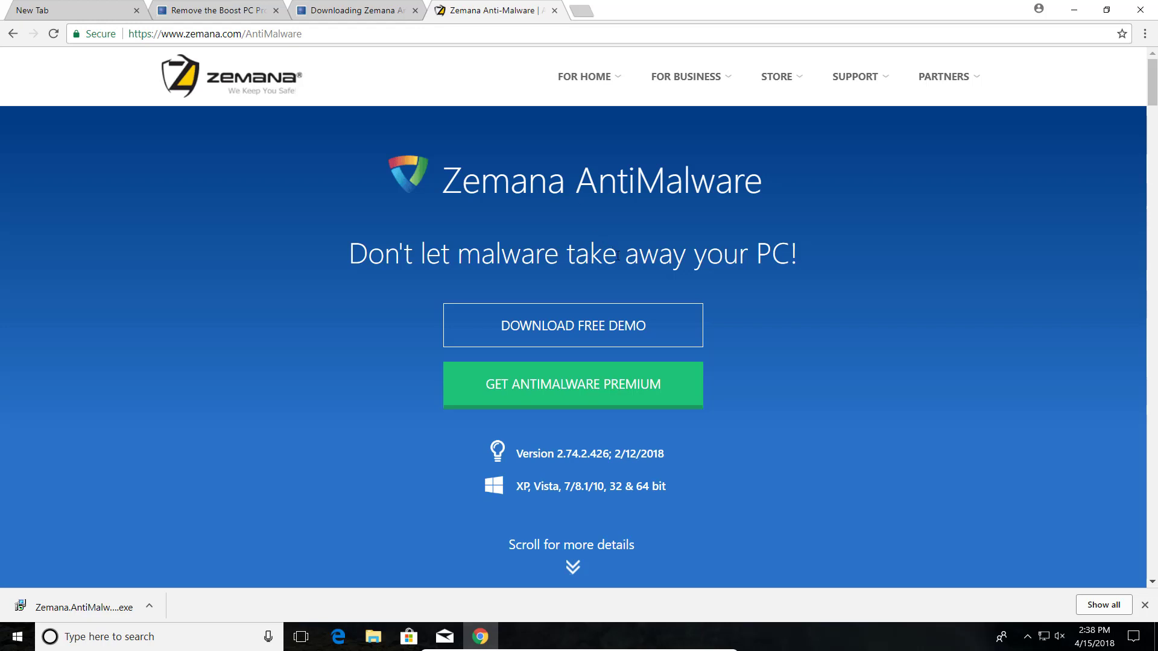
Scroll the Zemana page and highlight the faster, better malware detection feature text.
scroll(618, 452, down, 6)
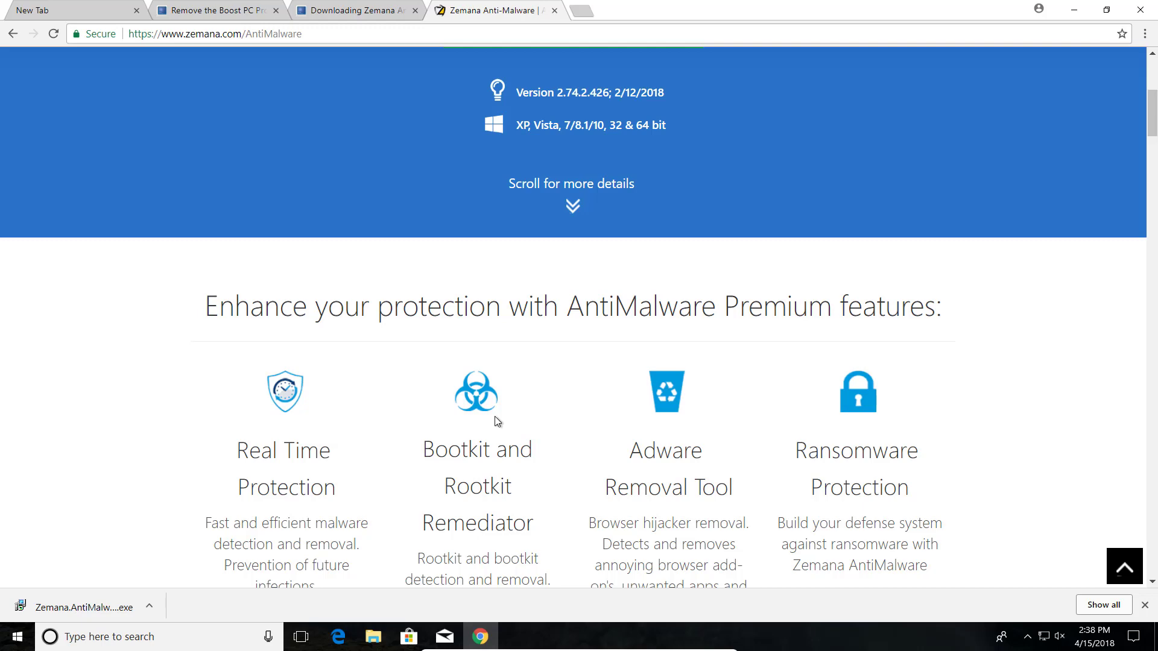
scroll(495, 420, down, 5)
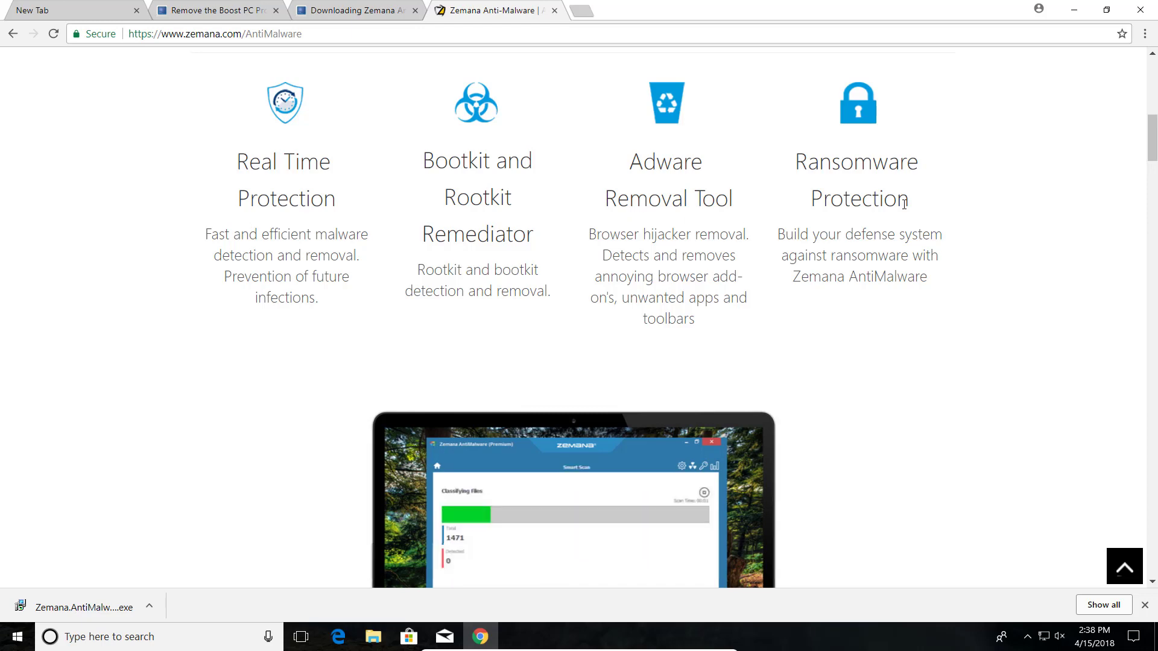
scroll(853, 206, down, 6)
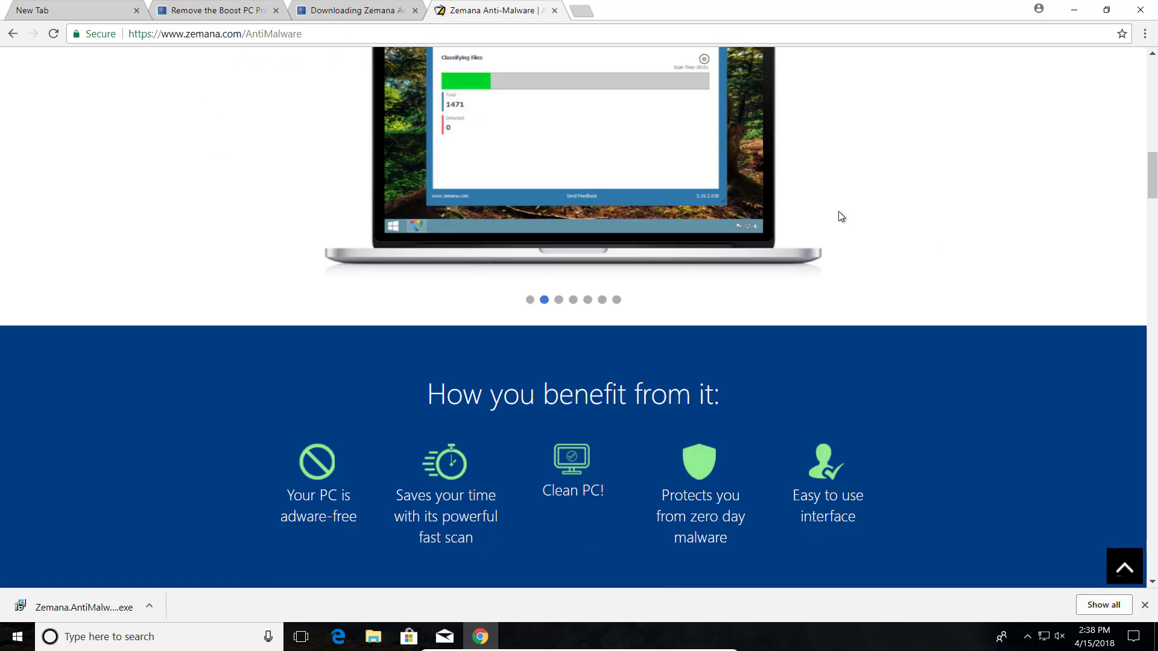
scroll(838, 211, up, 2)
scroll(547, 207, up, 4)
scroll(513, 212, up, 1)
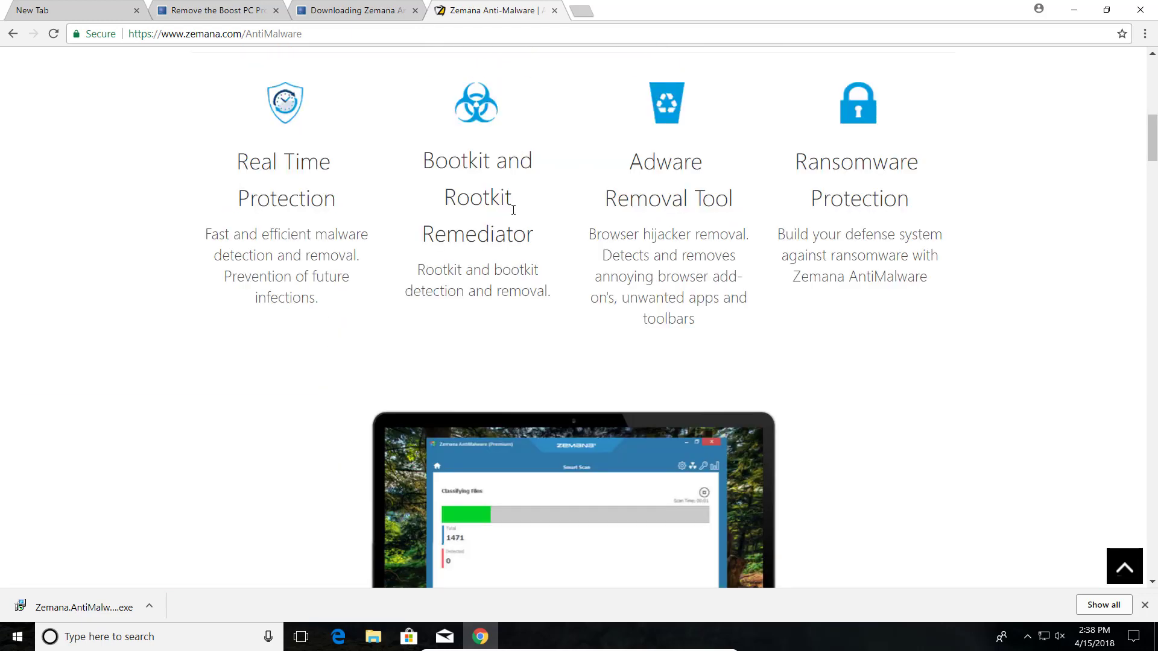
scroll(515, 214, up, 1)
scroll(356, 220, down, 2)
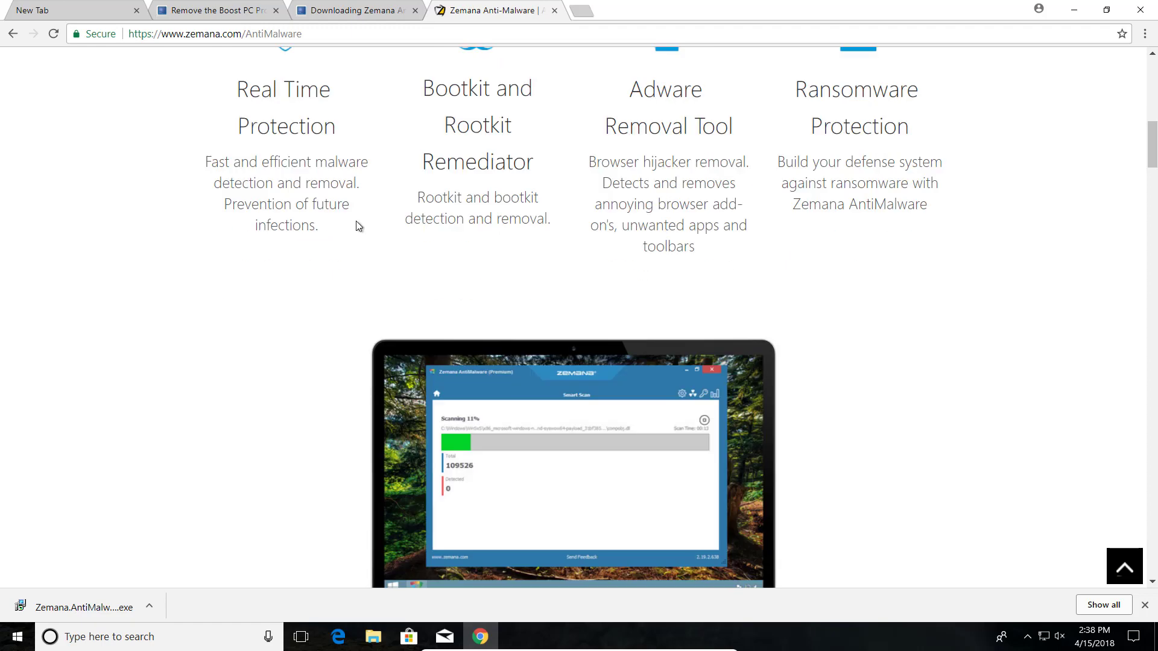
scroll(356, 218, down, 4)
scroll(356, 216, down, 8)
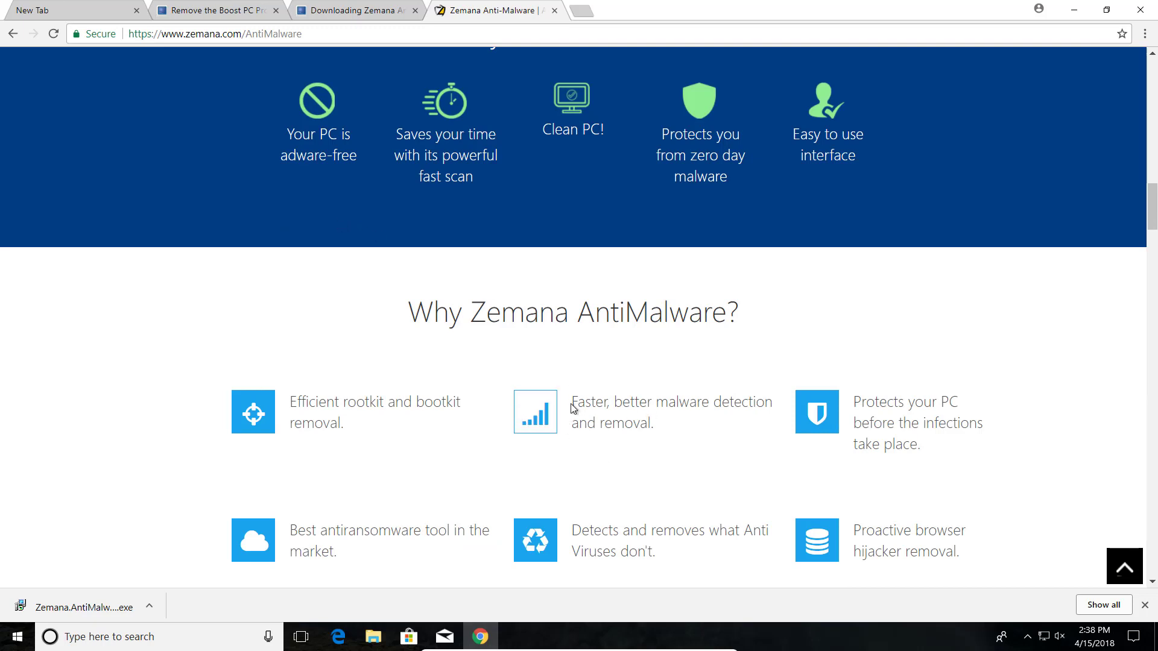
mouse_move(572, 402)
mouse_down()
mouse_move(681, 404)
mouse_move(679, 427)
mouse_up()
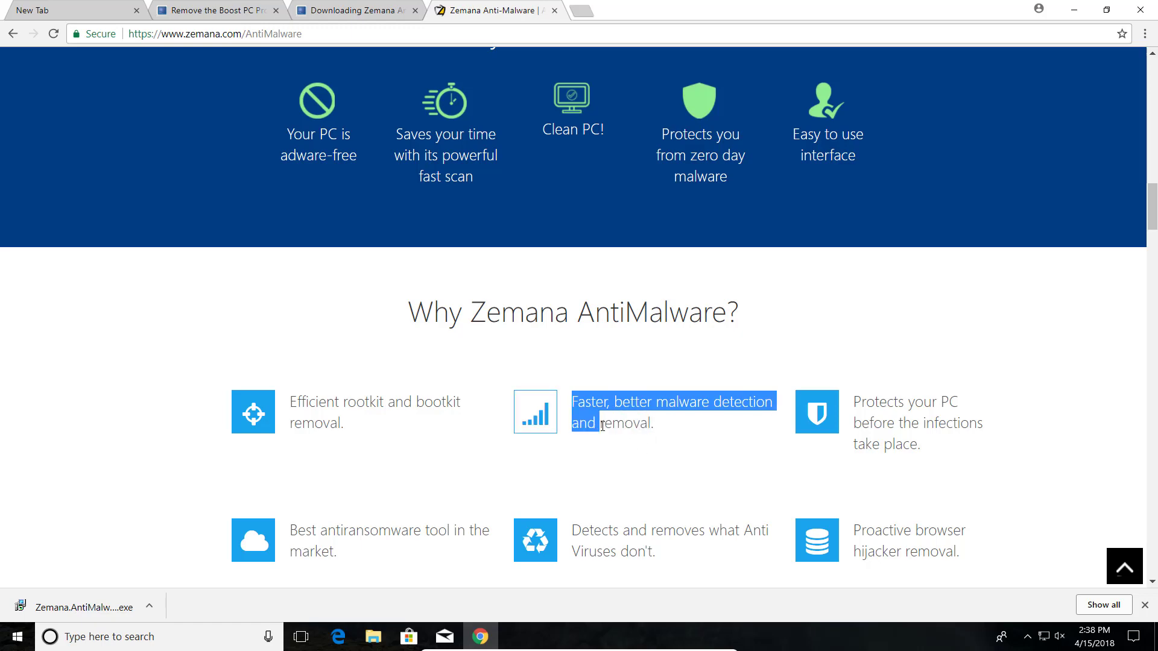
Scroll to the Free vs Premium comparison and highlight the $32.95 premium price.
scroll(678, 427, down, 1)
scroll(494, 344, down, 5)
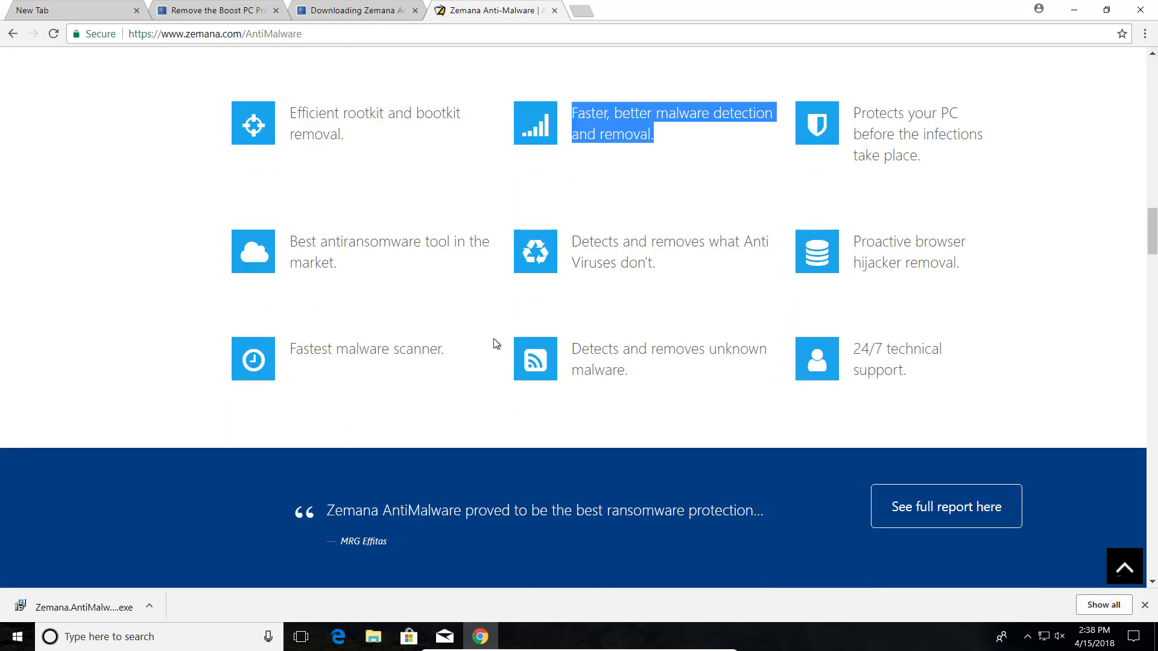
scroll(484, 361, down, 2)
scroll(421, 360, down, 4)
scroll(390, 359, down, 1)
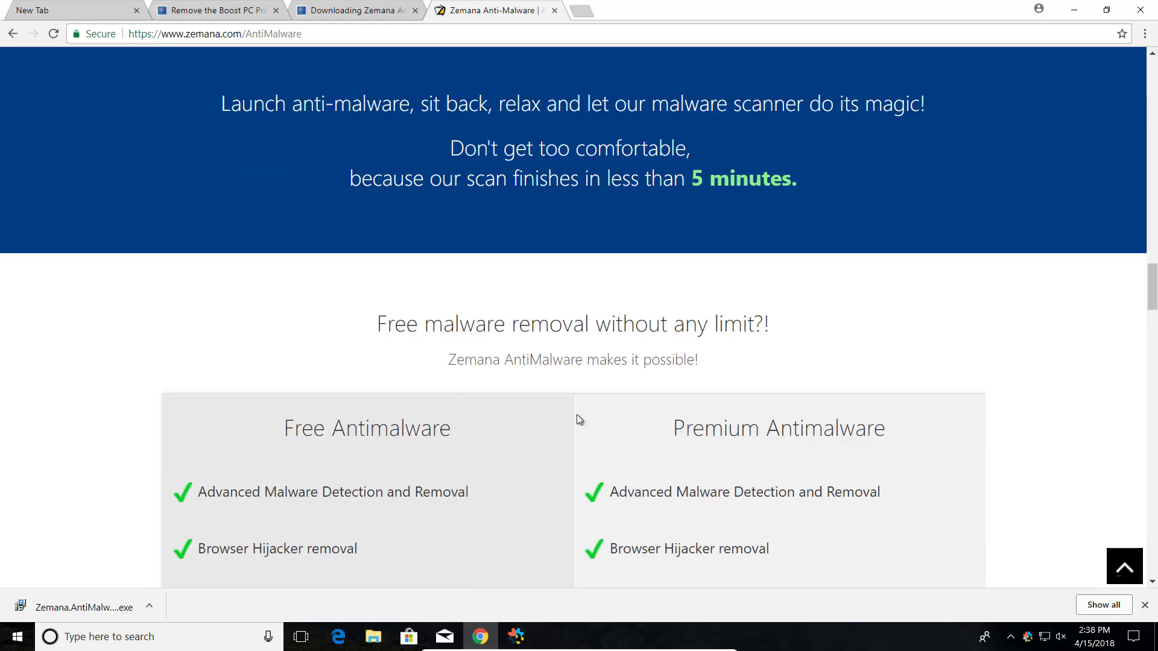
scroll(578, 415, down, 3)
scroll(488, 384, down, 3)
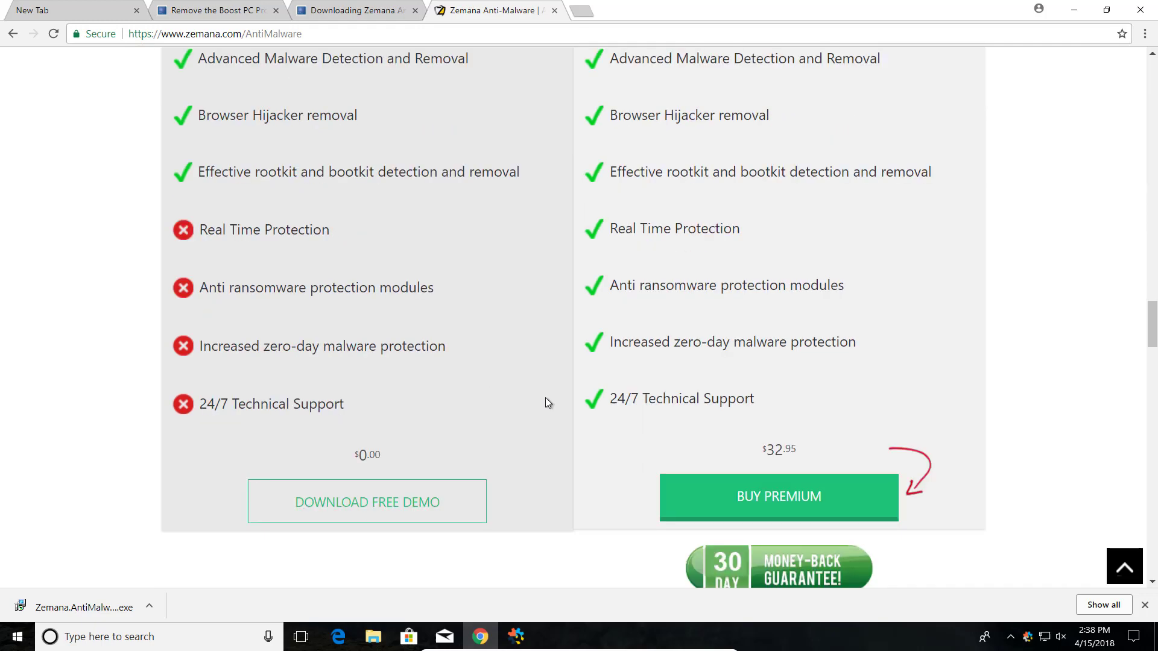
drag(761, 449, 807, 452)
scroll(415, 476, down, 3)
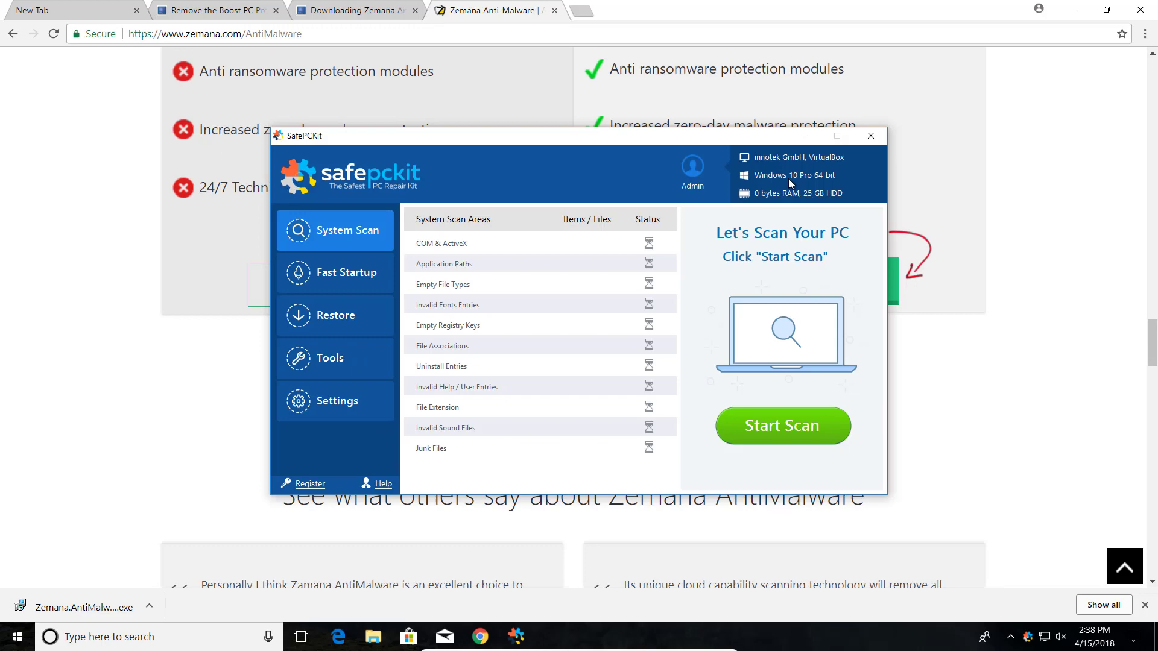
scroll(219, 374, up, 3)
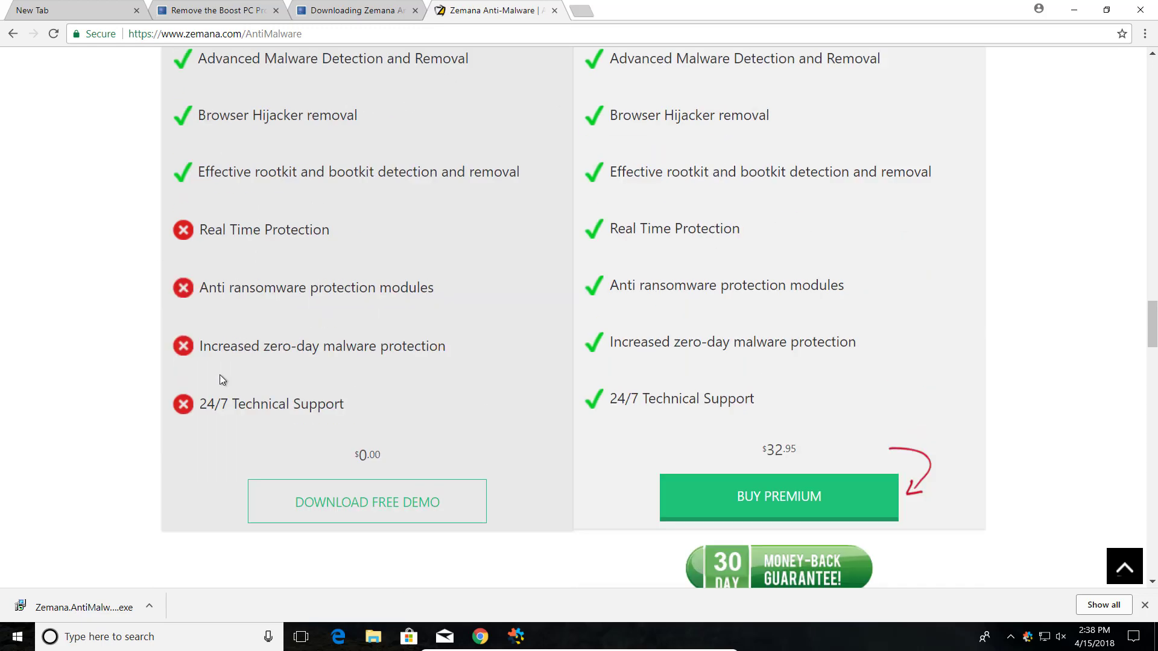
scroll(225, 368, up, 3)
scroll(230, 367, down, 5)
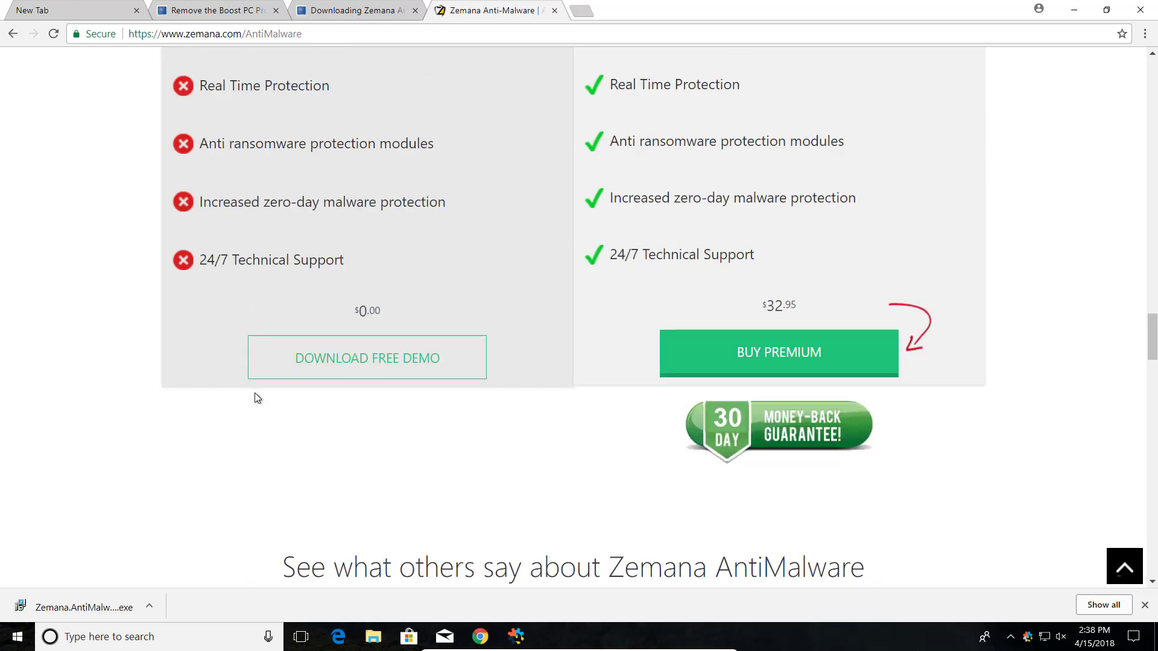
scroll(314, 368, up, 4)
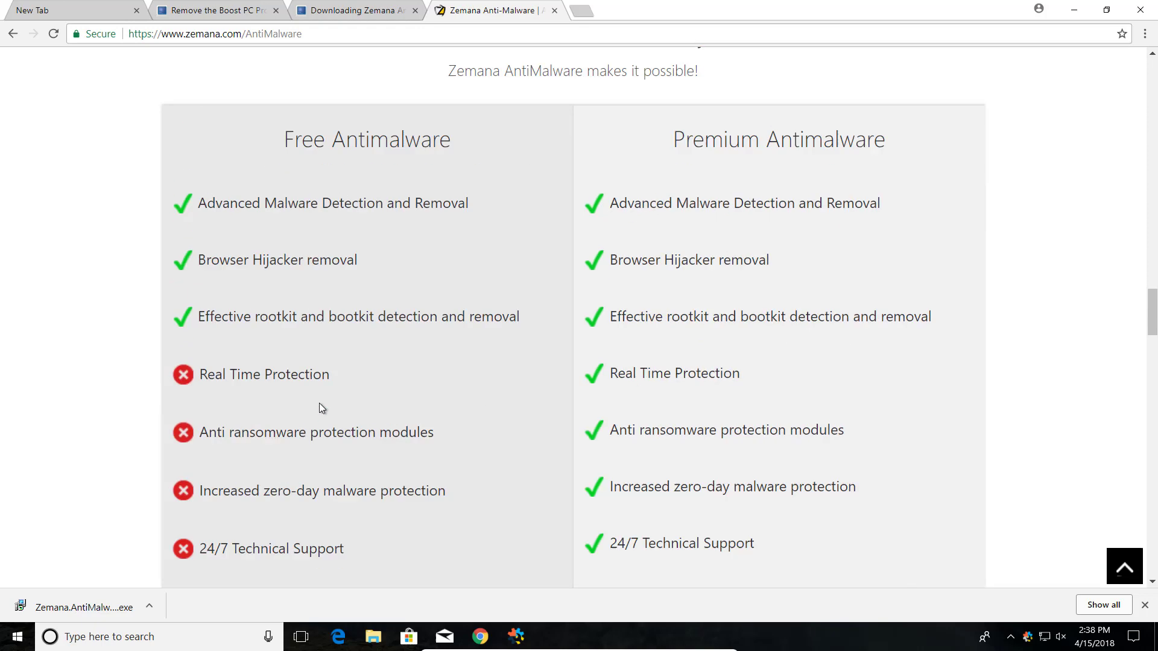
scroll(320, 403, down, 3)
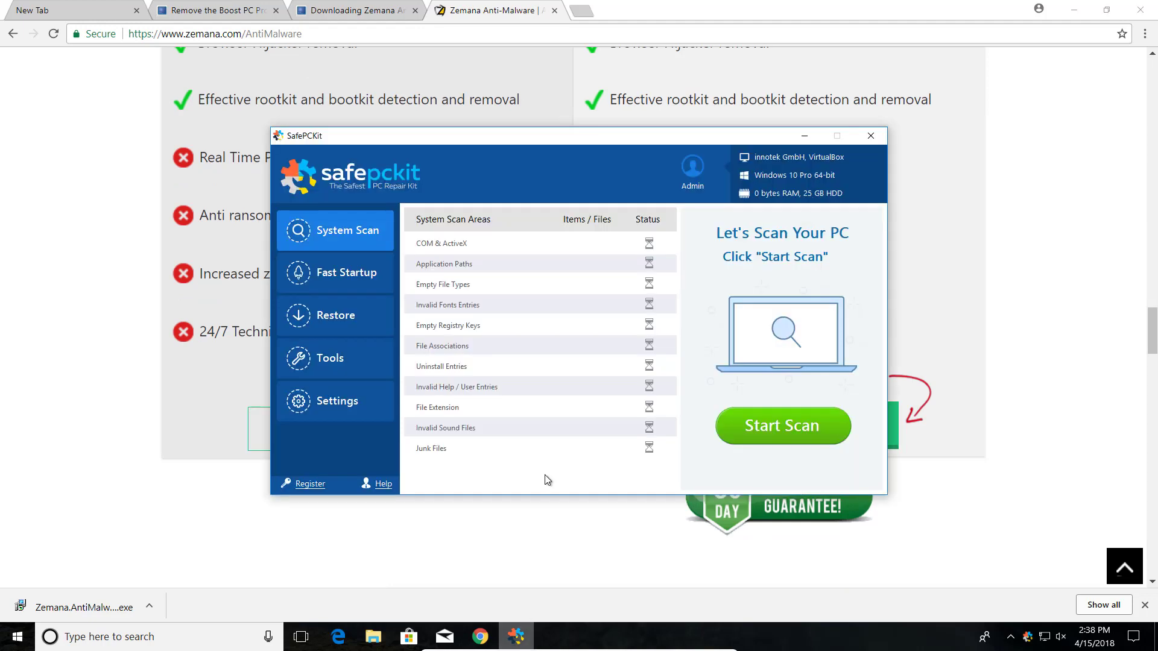
Bring Chrome in front of the pop-up and download the free Zemana AntiMalware demo.
click(45, 356)
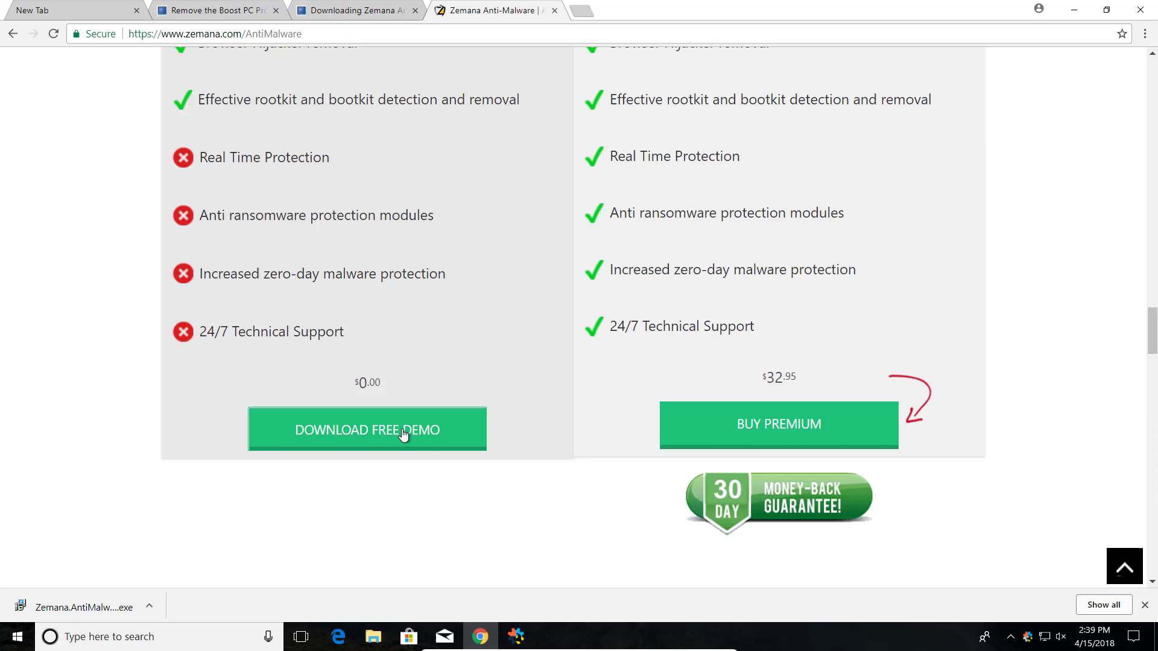
click(338, 434)
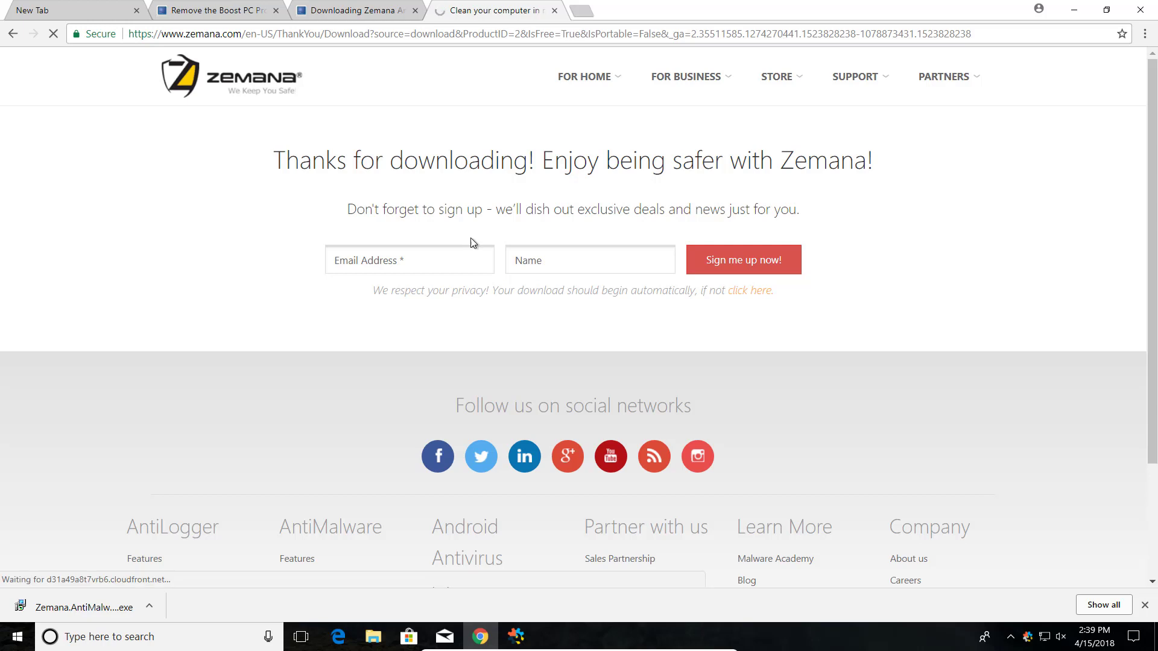
click(454, 258)
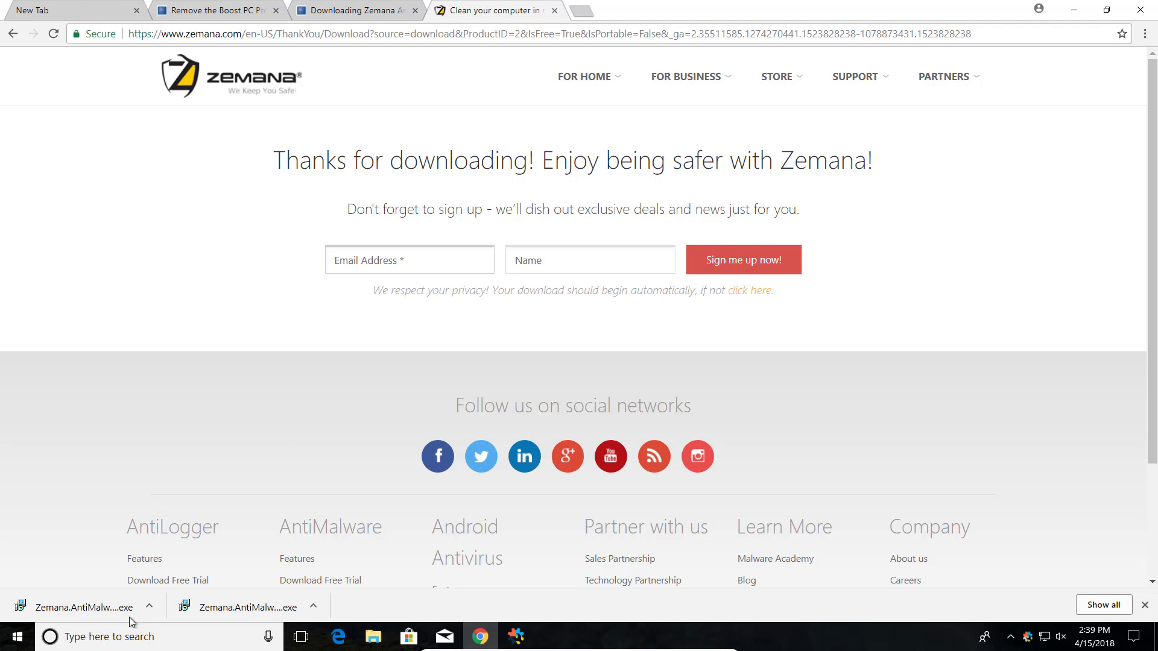
Run the downloaded installer in English, dismiss its restart-required notice, and close Chrome.
click(96, 608)
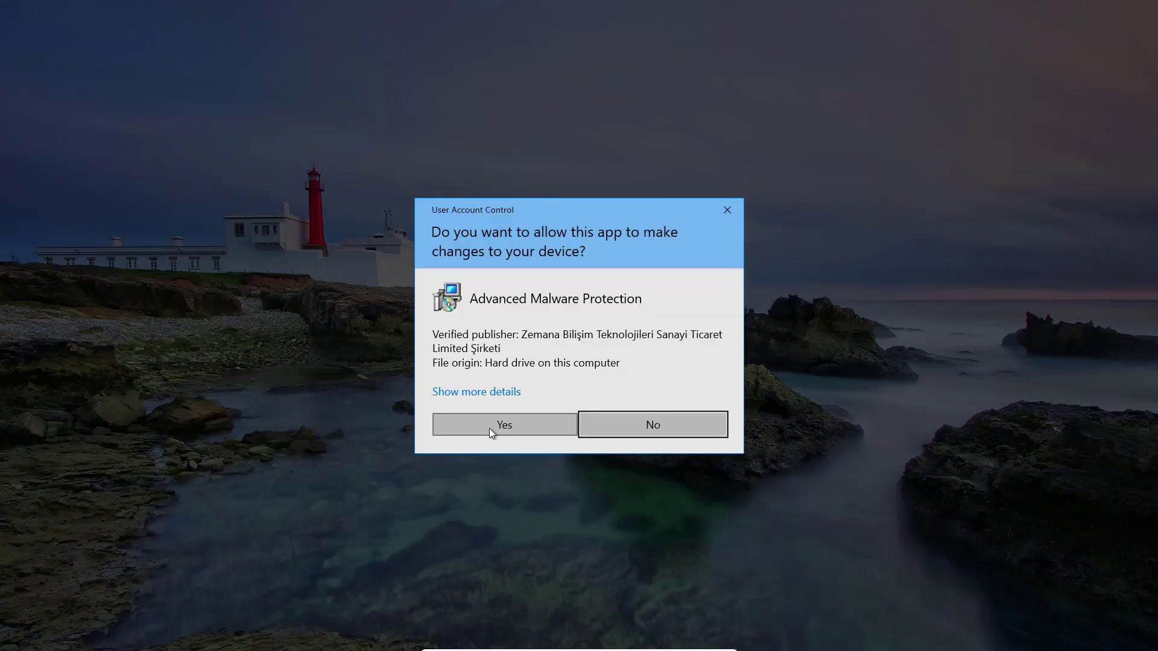
click(490, 426)
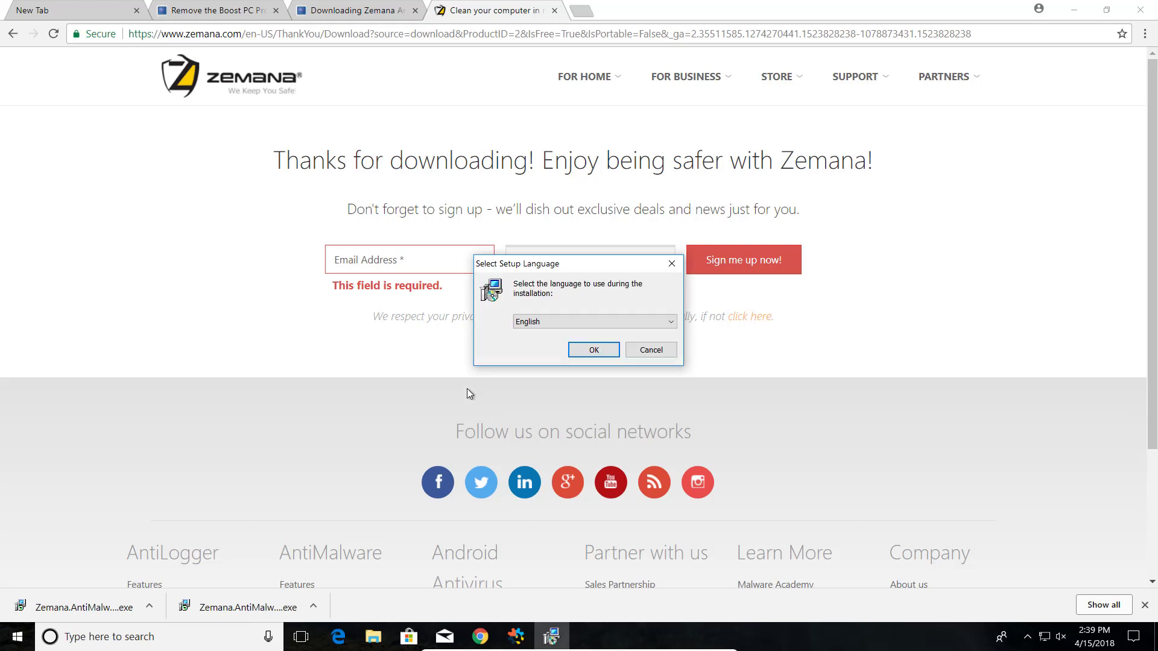
click(574, 352)
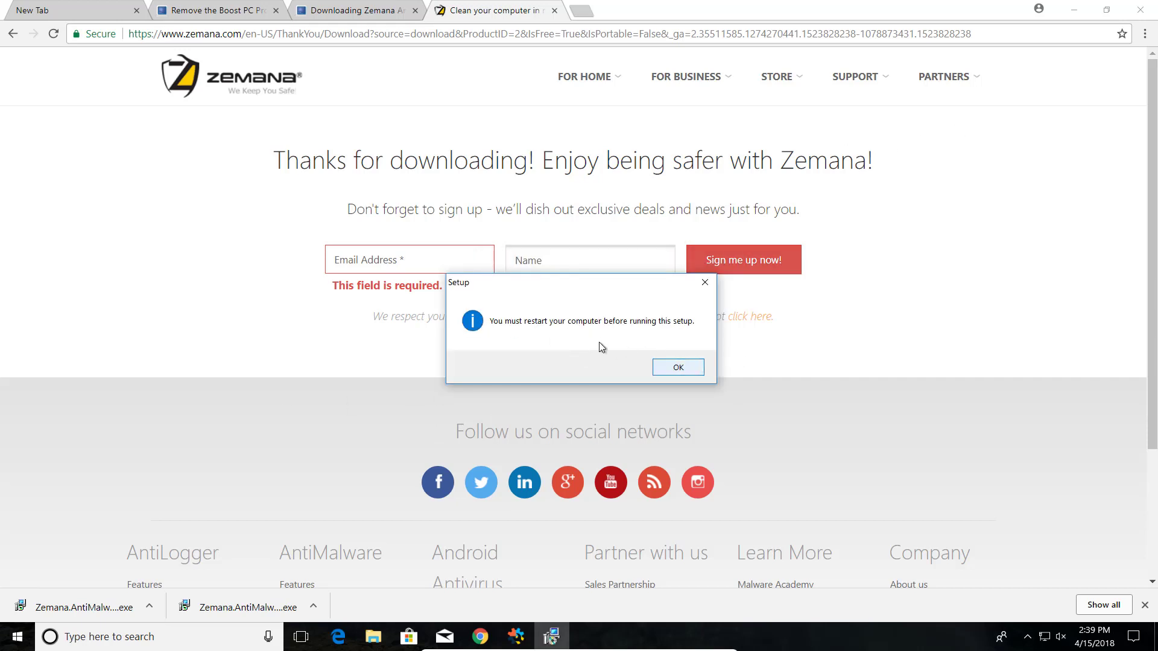
click(693, 368)
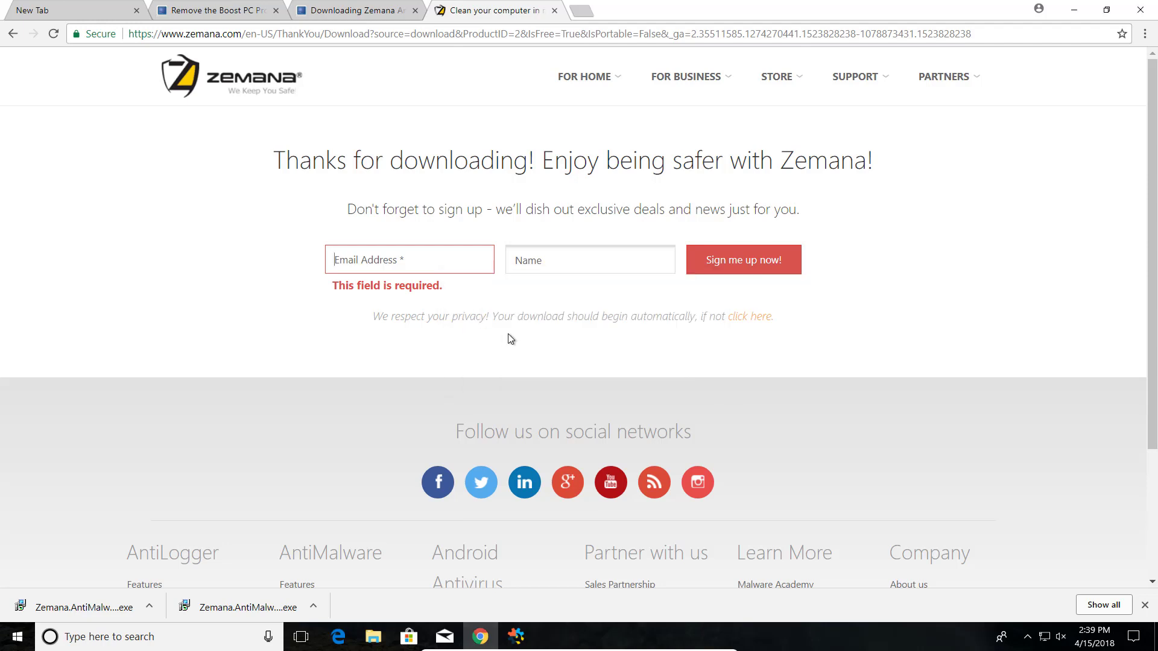
click(1140, 10)
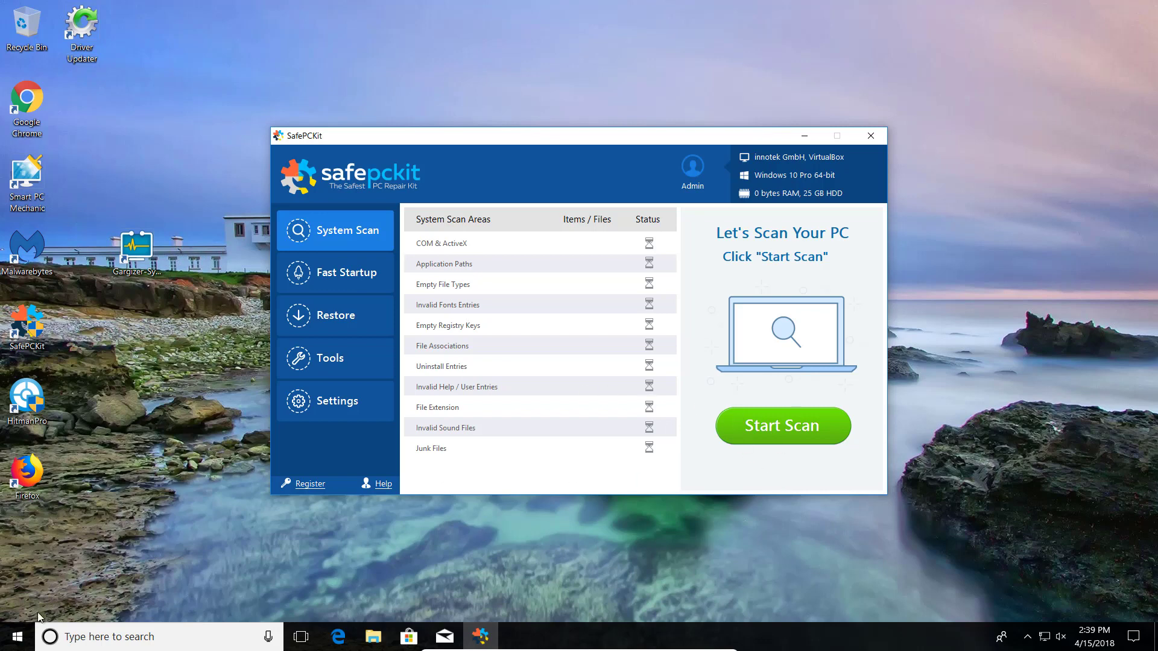
Restart Windows from the power-user menu, then open the Start menu after signing in.
click(17, 637)
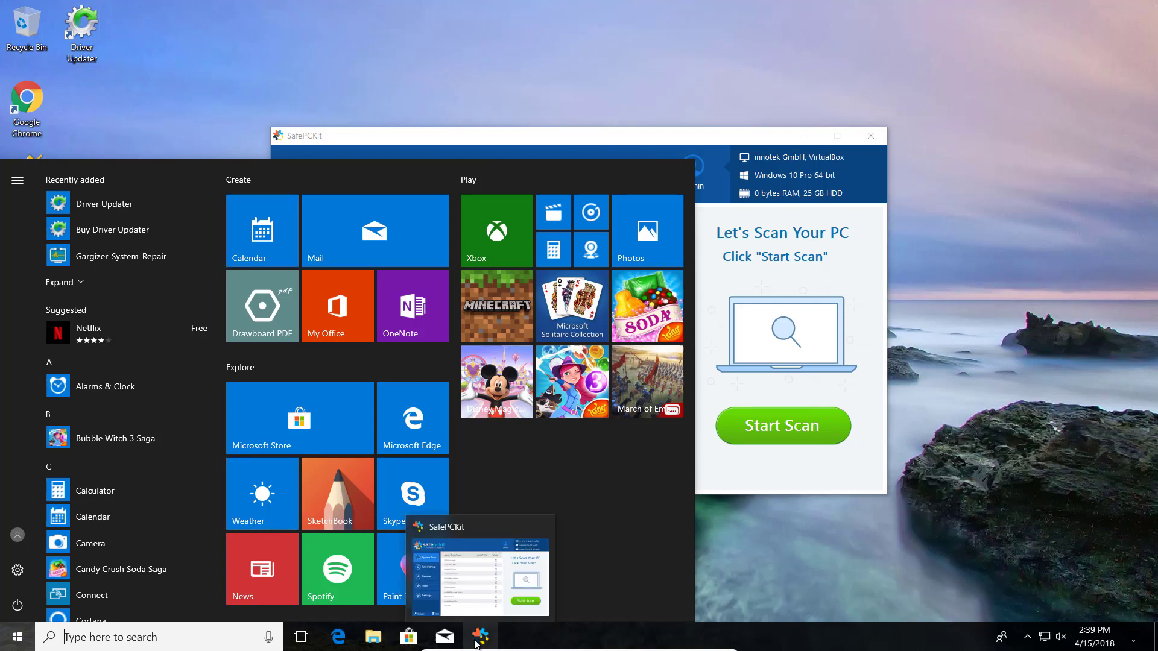
right_click(2, 637)
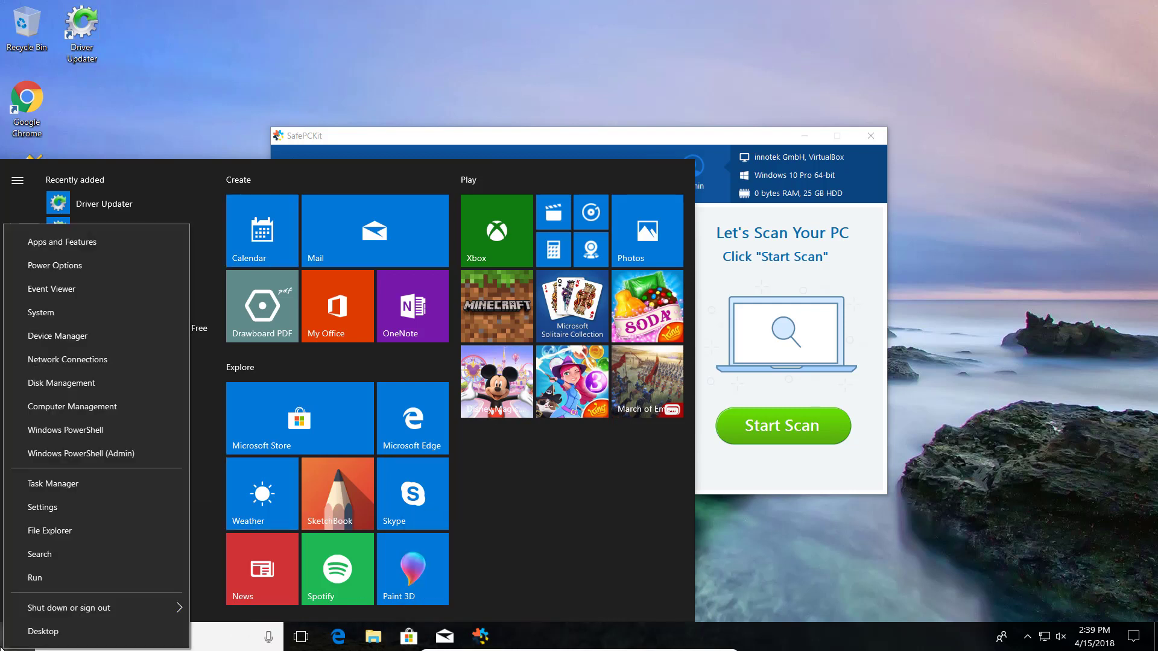
mouse_move(69, 608)
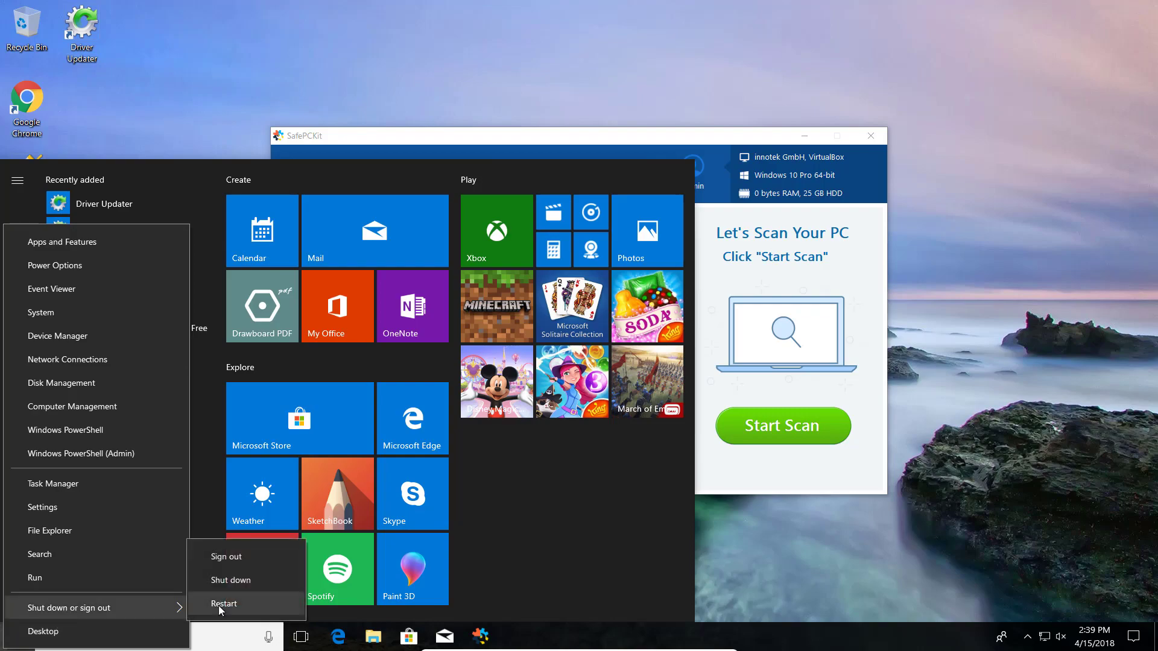
click(218, 604)
click(415, 485)
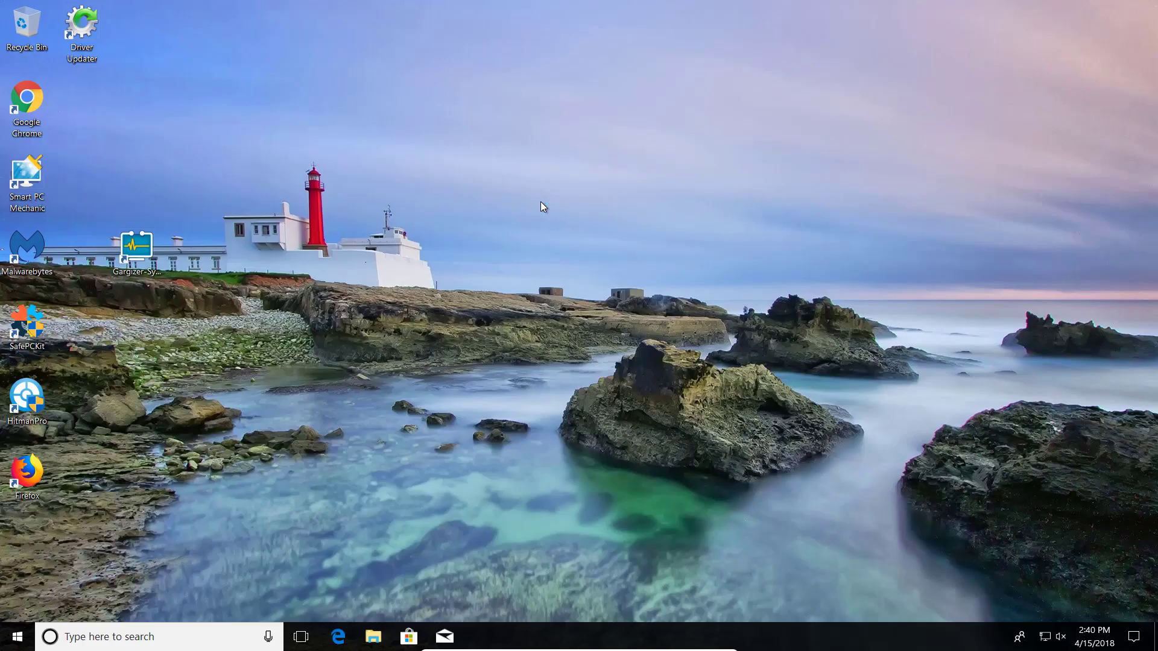
click(16, 638)
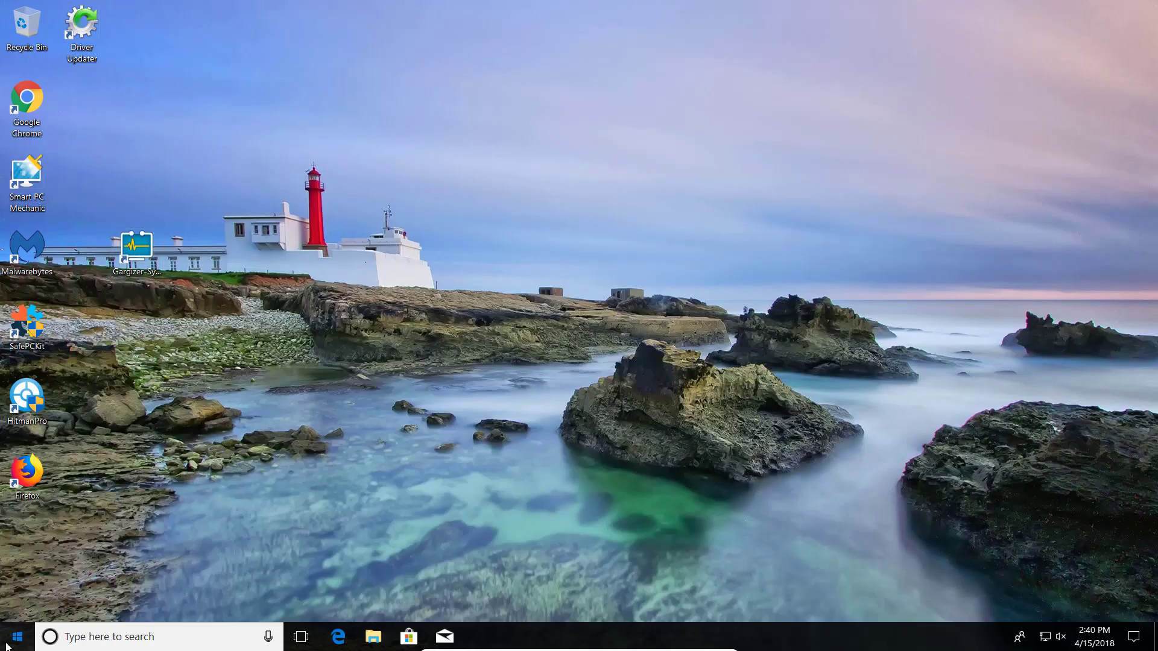
Launch Zemana.AntiMalware.Setup from File Explorer's Downloads folder and approve the UAC prompt.
click(374, 638)
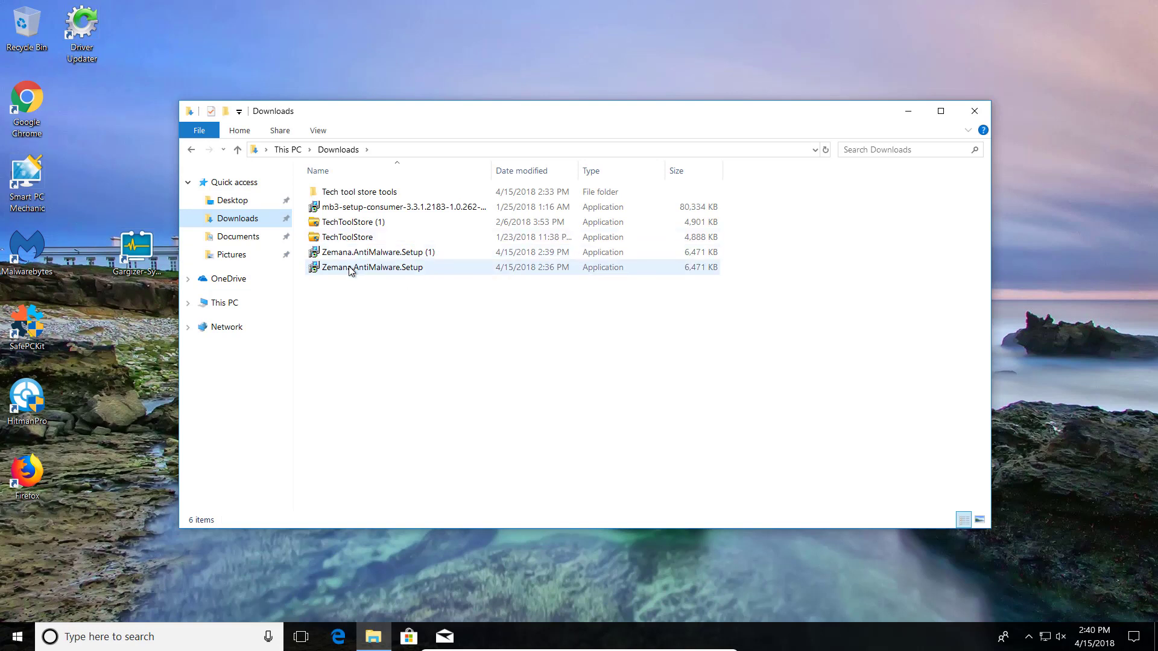
double_click(350, 268)
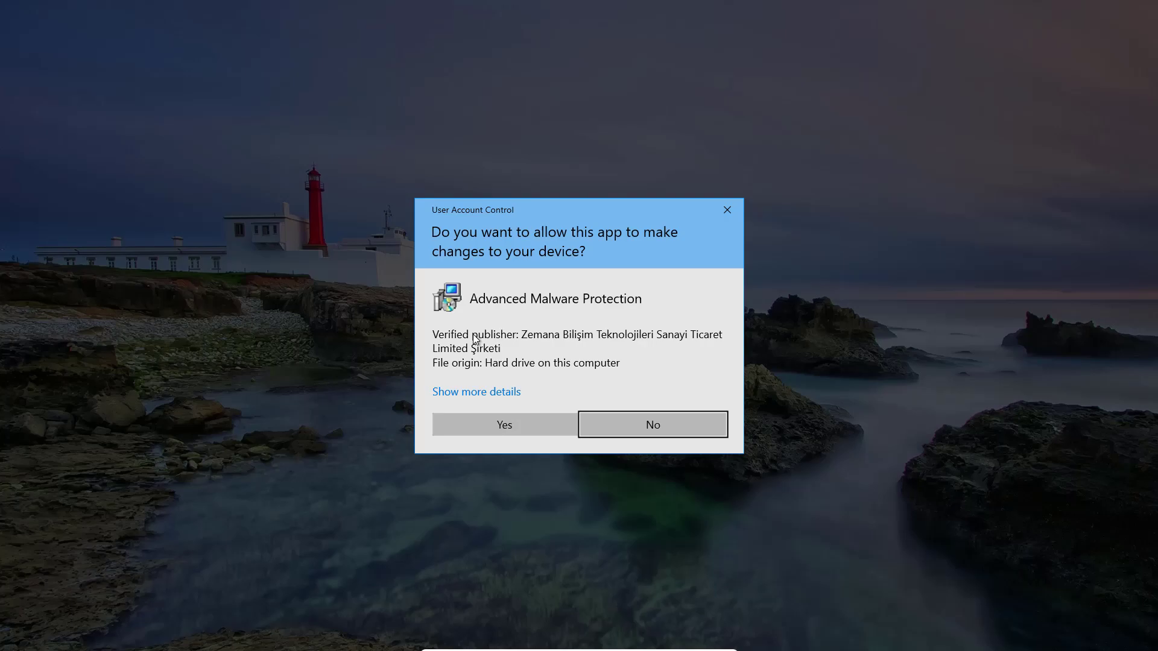
click(485, 425)
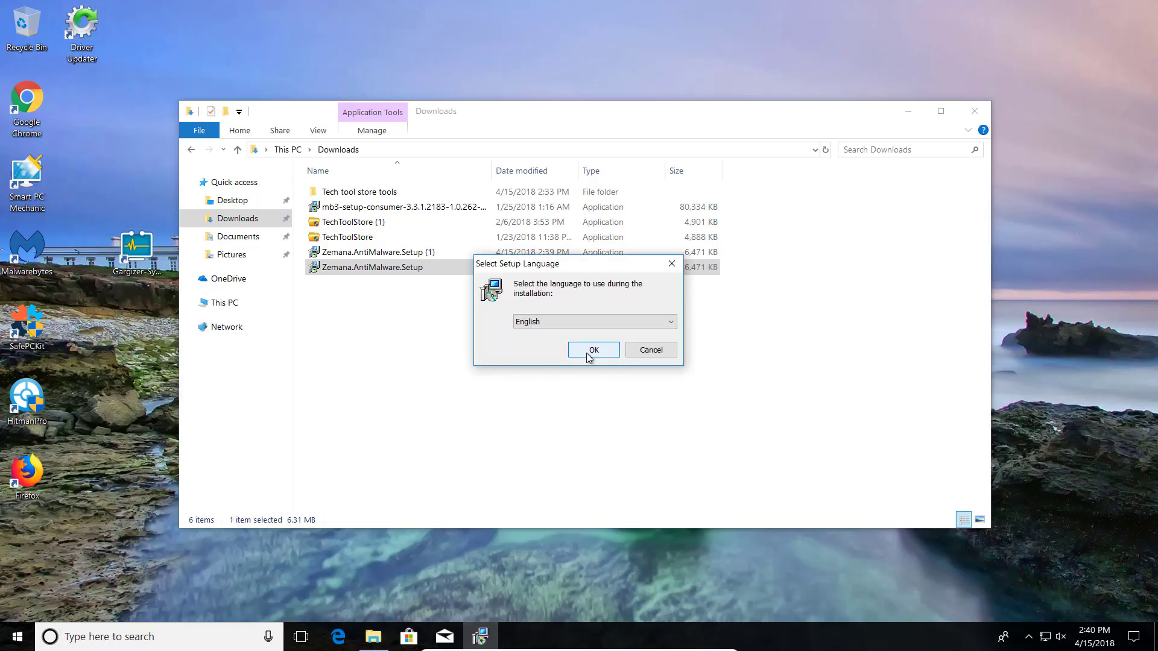
Install Zemana AntiMalware in English, accepting the license and the default install folder.
click(590, 351)
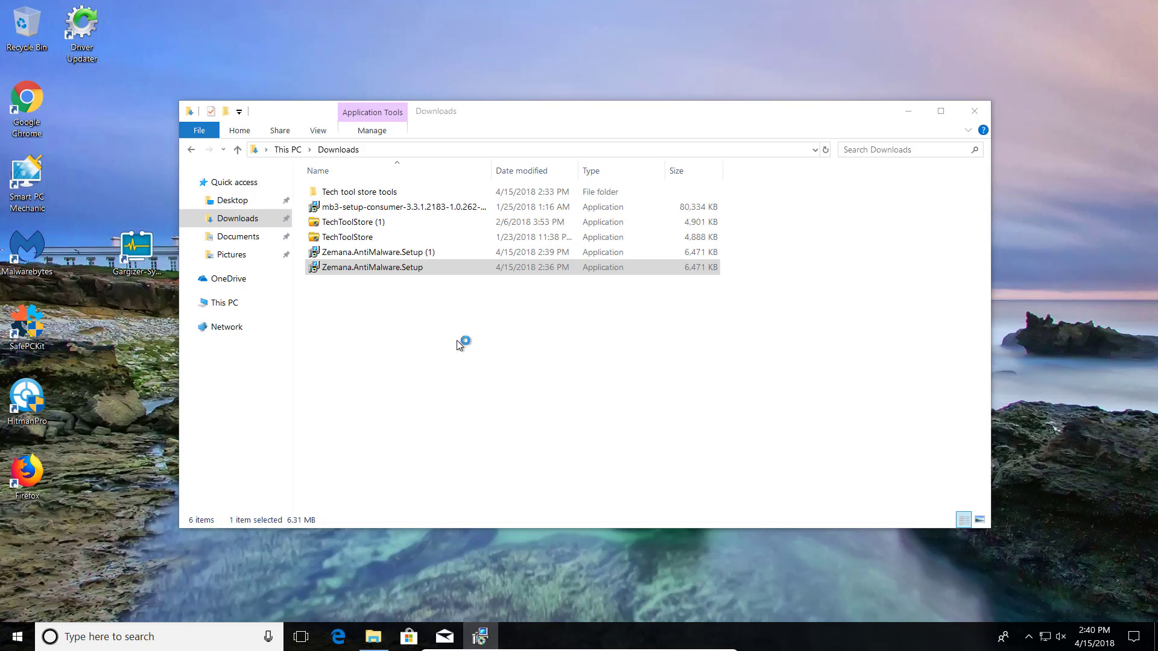
click(651, 438)
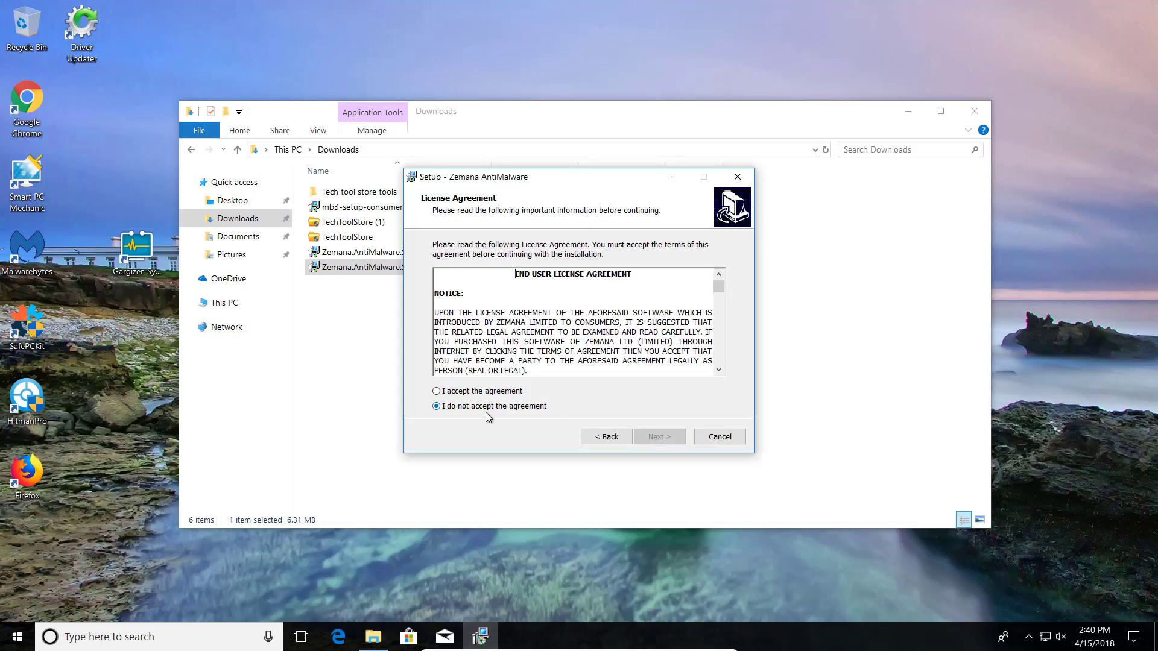
click(472, 392)
click(638, 437)
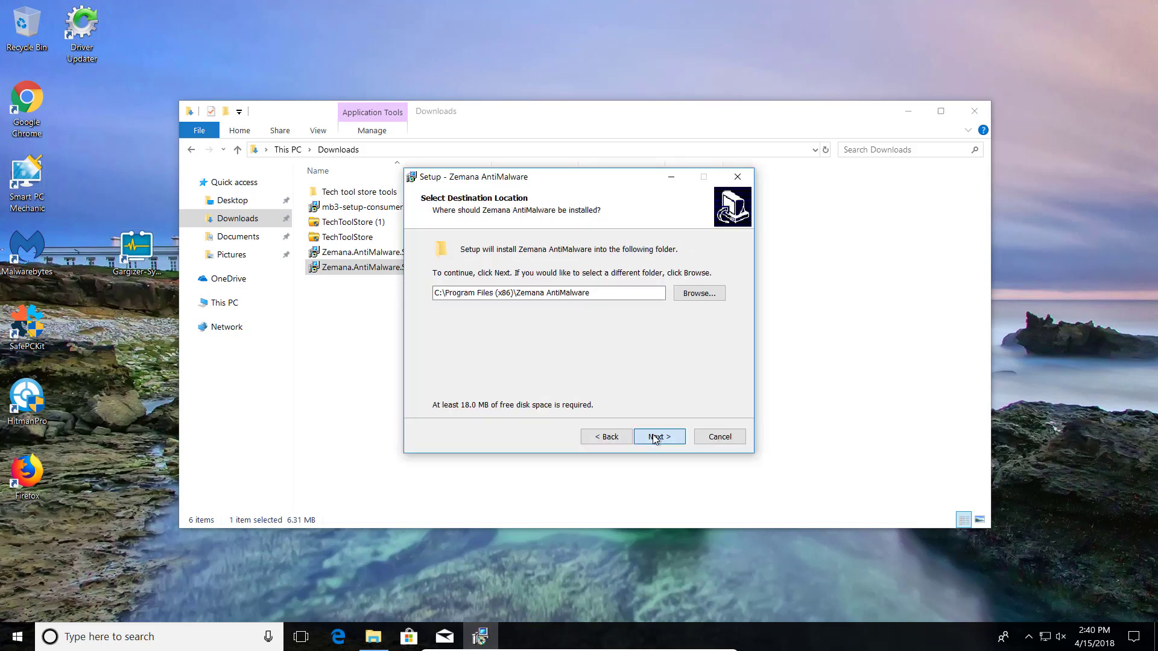
click(657, 436)
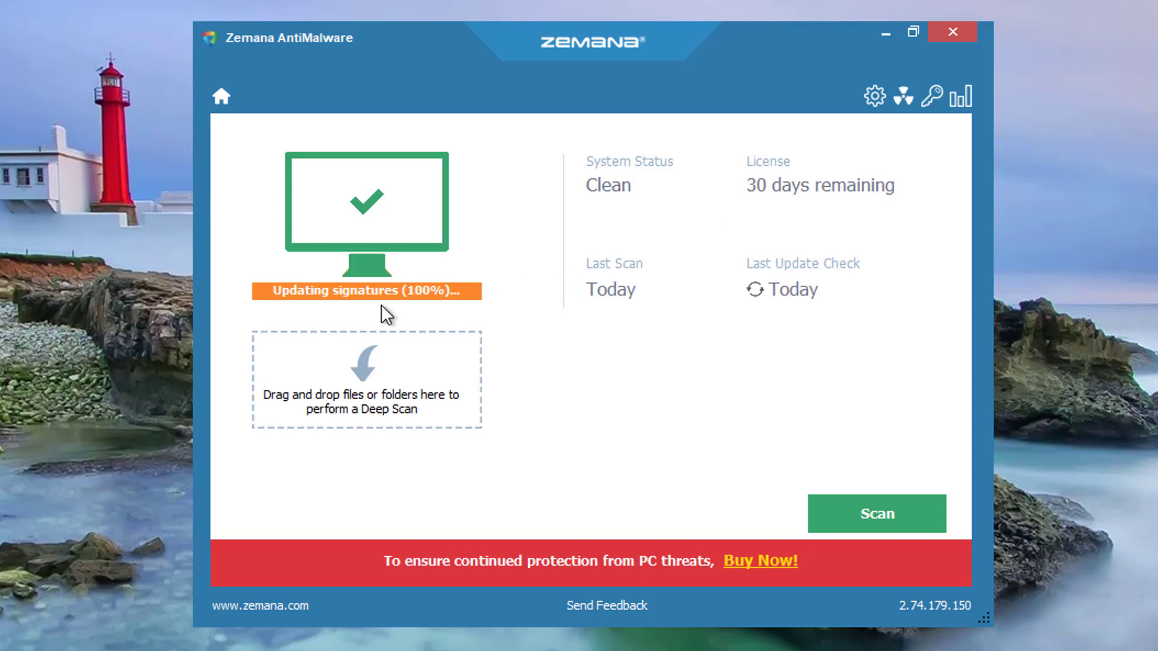
Run a Zemana system scan that finds aptdu.exe, spcm.exe and spk-opt.exe adware.
click(829, 514)
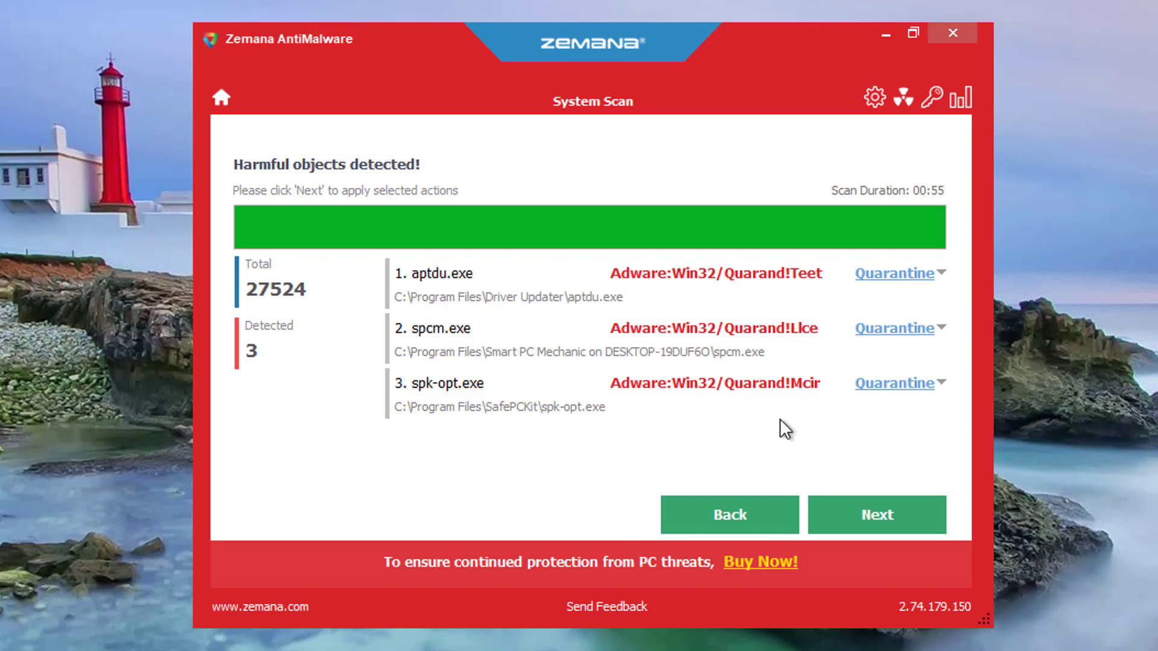
Quarantine the three adware detections and look over the leftover desktop shortcuts.
click(895, 528)
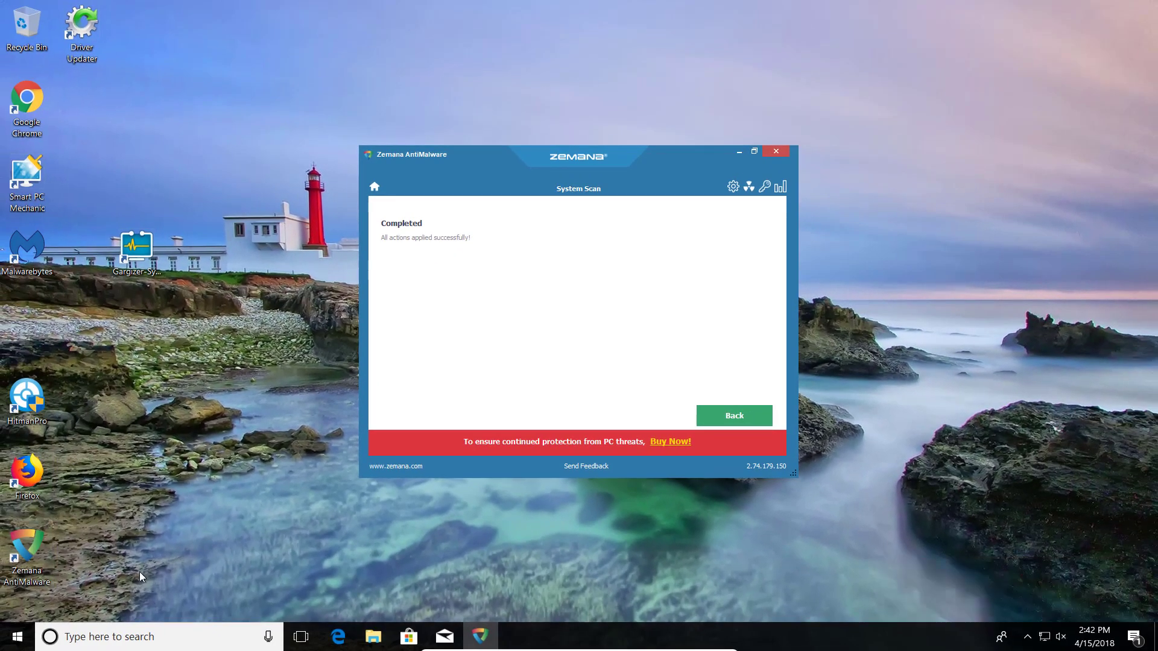
click(137, 260)
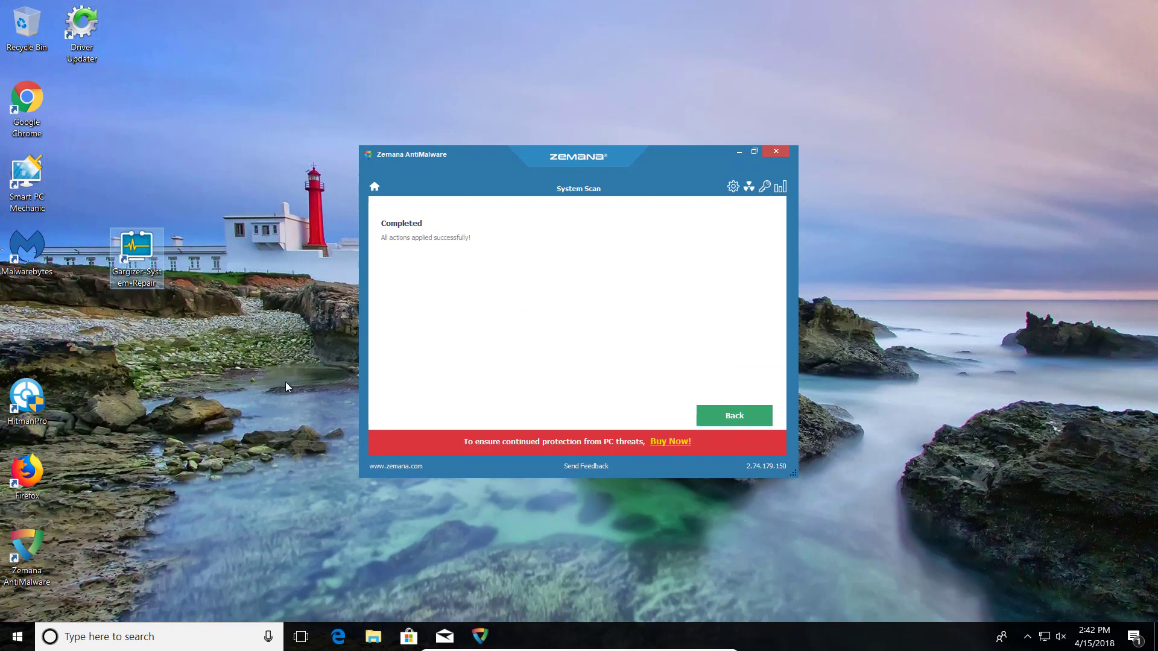
click(88, 60)
Delete the broken Smart PC Mechanic shortcut and launch Gargizer-System-Repair.
click(220, 306)
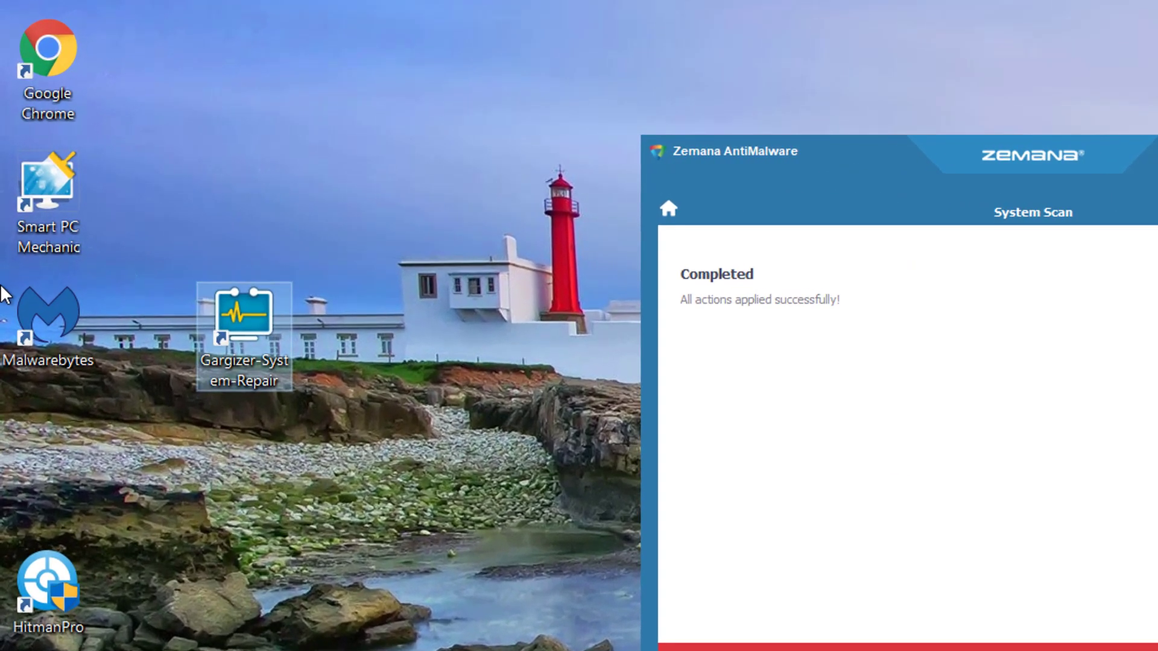
click(30, 220)
double_click(31, 220)
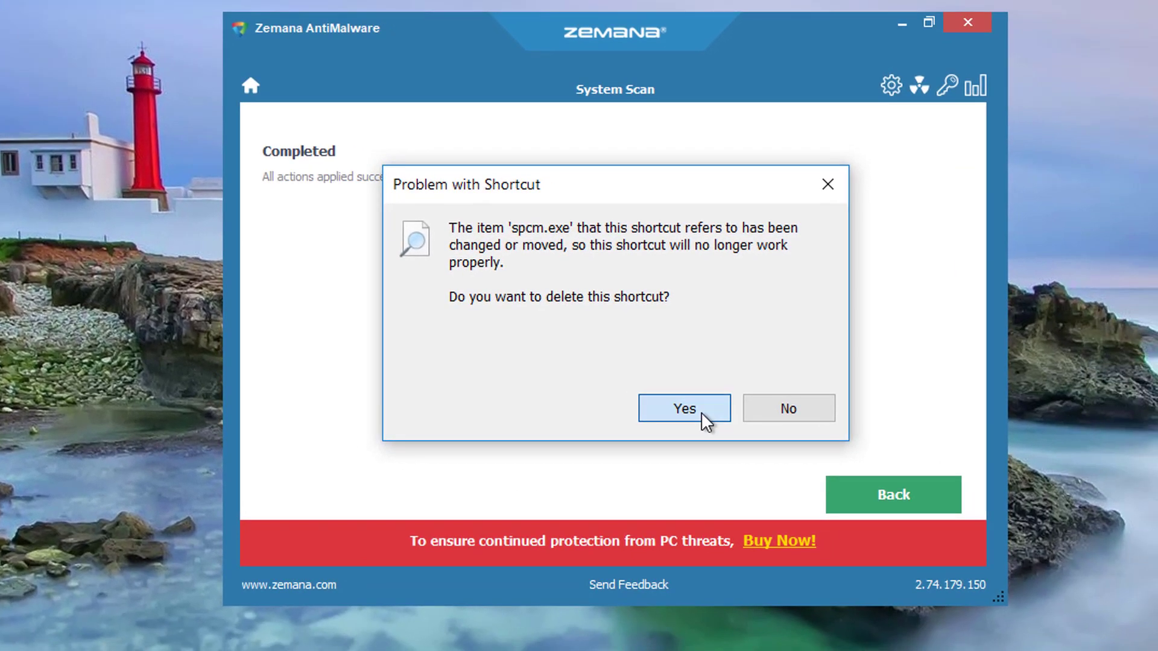
click(700, 410)
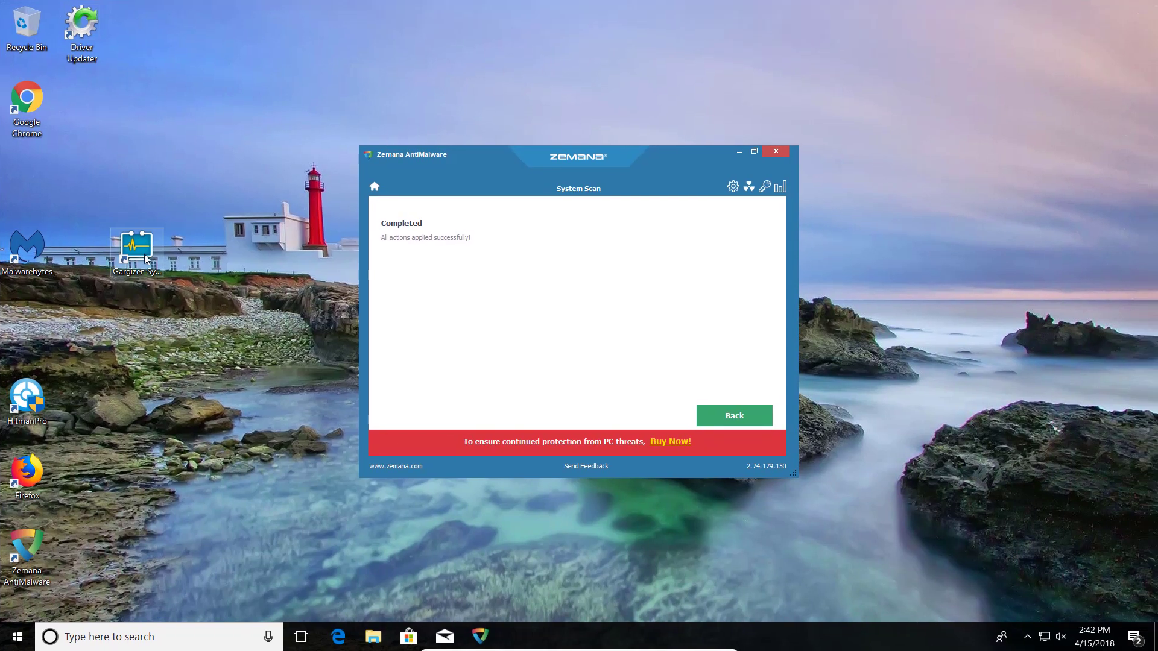
double_click(137, 247)
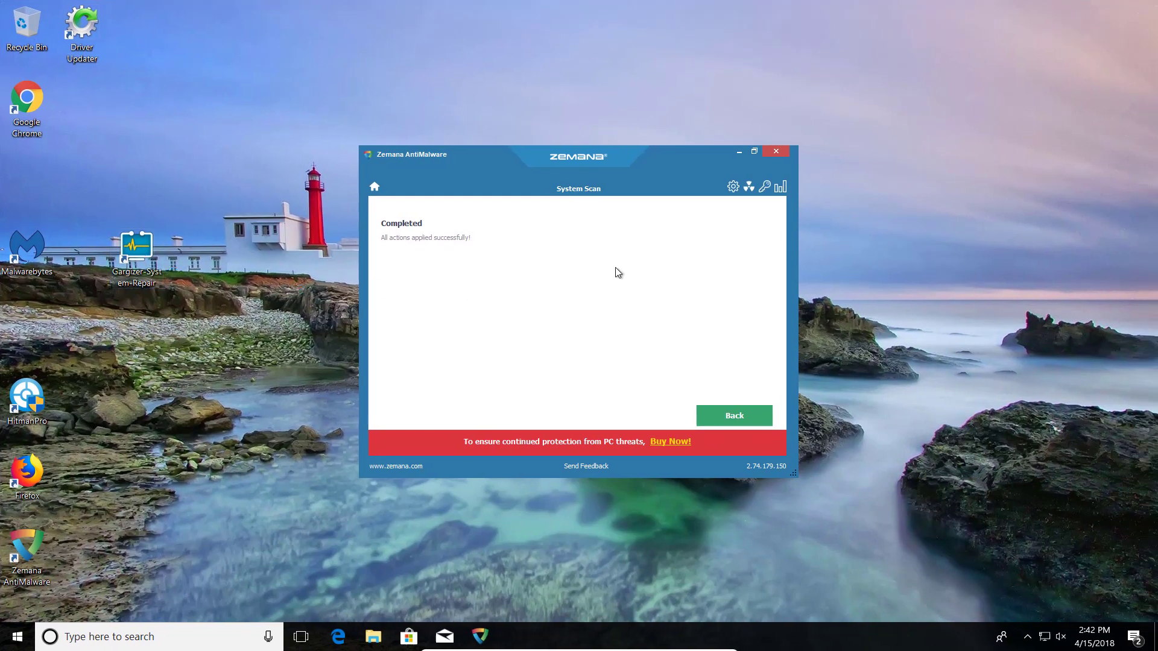
Let GarGizer System Repair run past UAC, dismiss its activation popup, and close it.
click(85, 33)
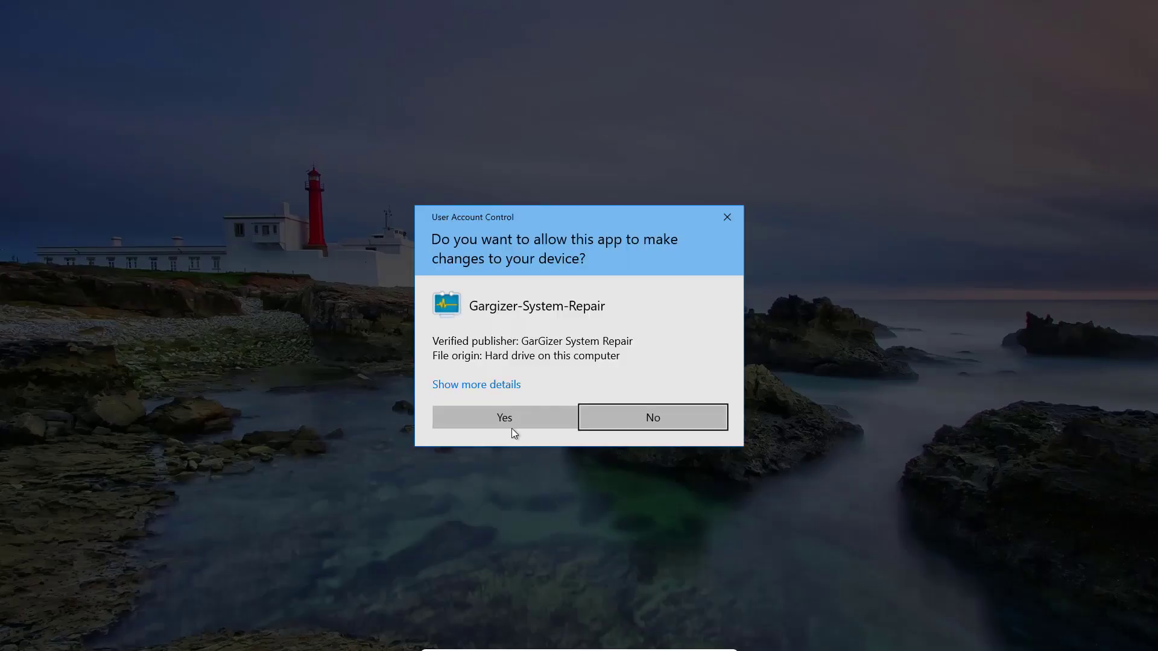
click(512, 425)
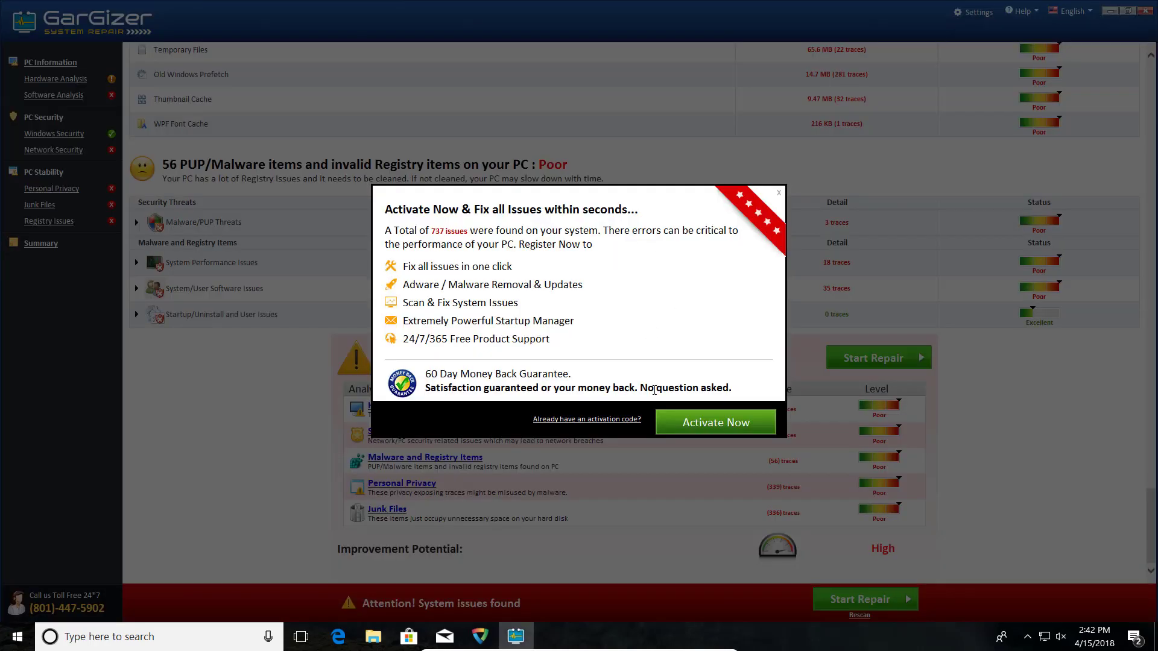
click(587, 420)
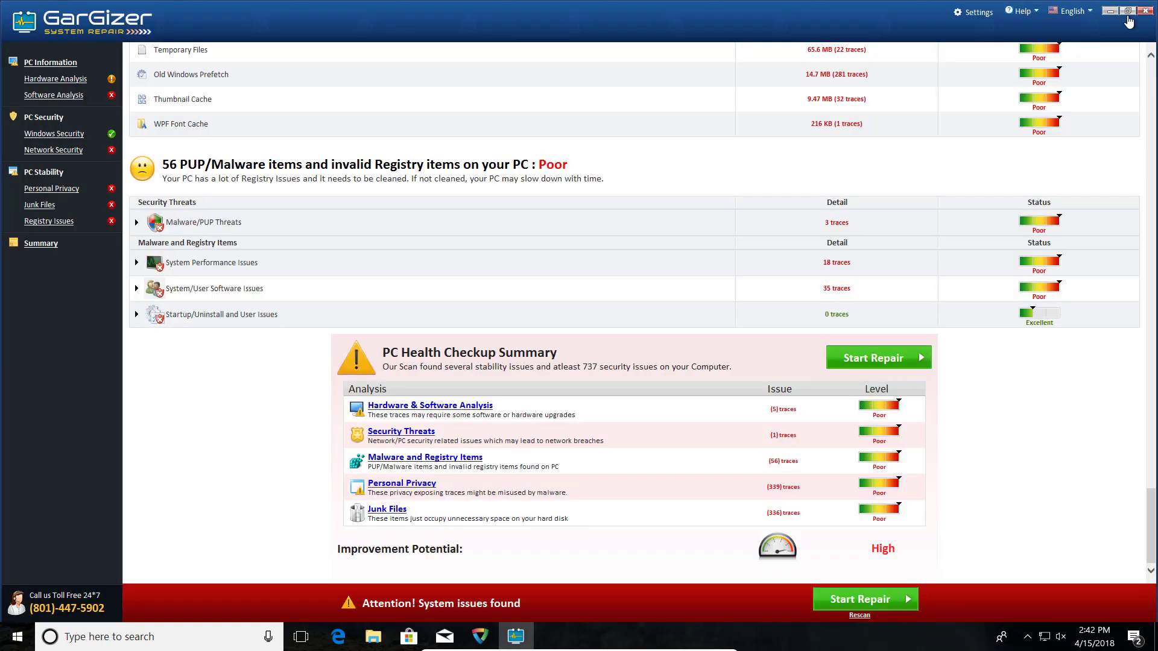
click(1110, 12)
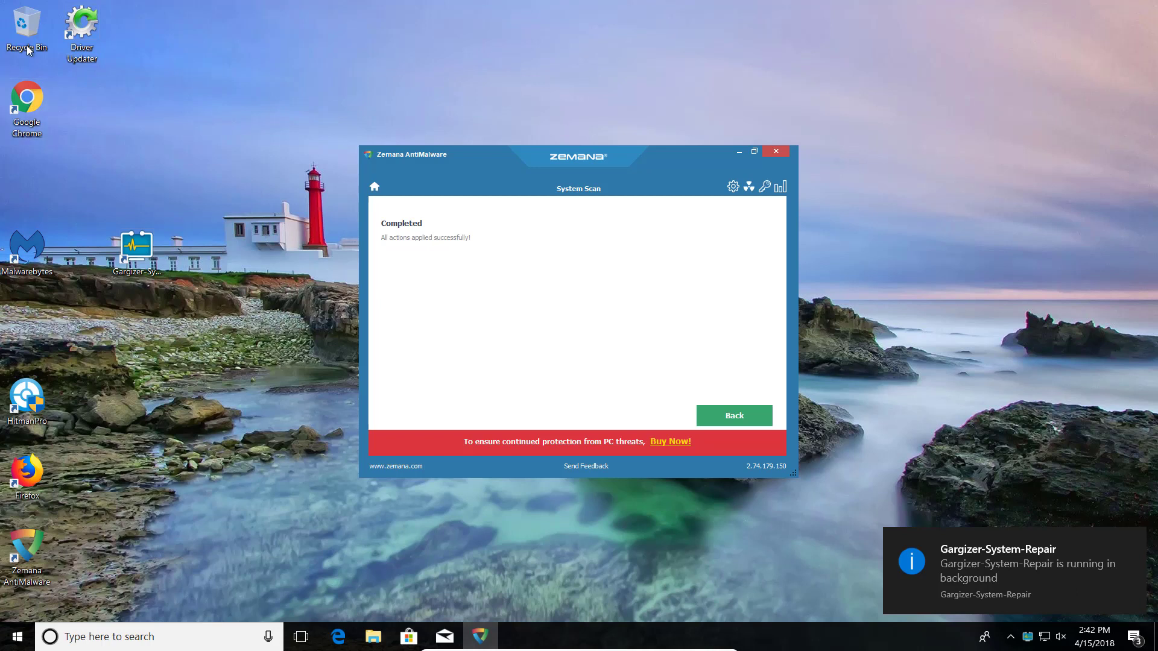
Test the Driver Updater shortcut and delete it once Windows reports it broken.
click(91, 30)
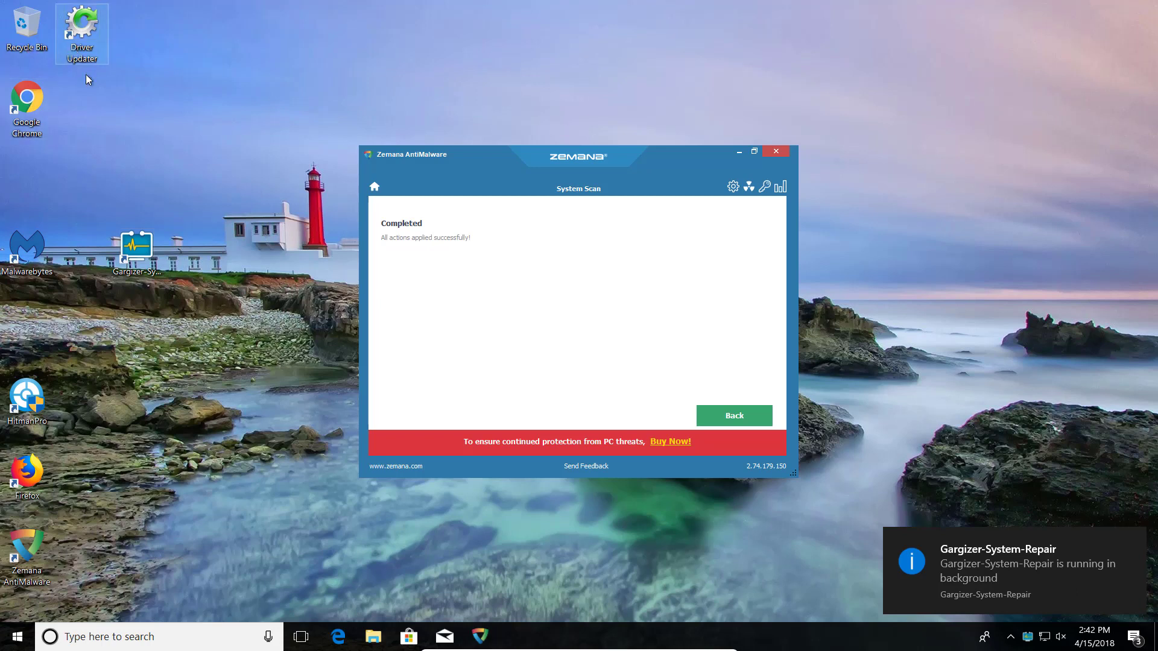
double_click(95, 28)
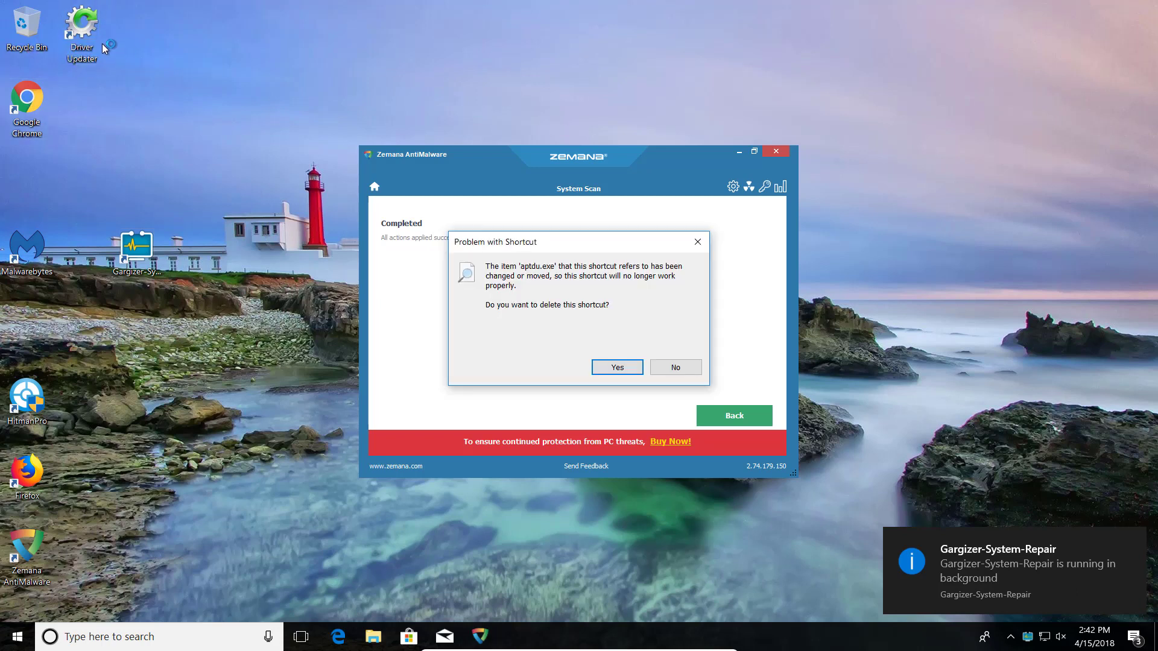
drag(546, 244, 227, 116)
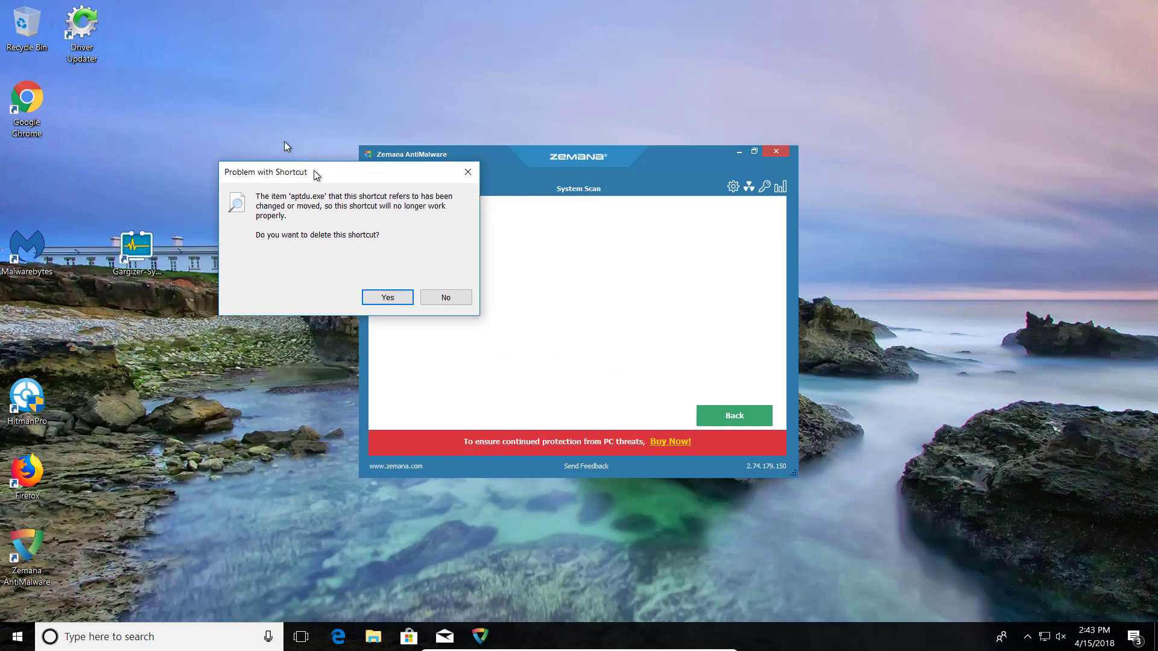
click(291, 240)
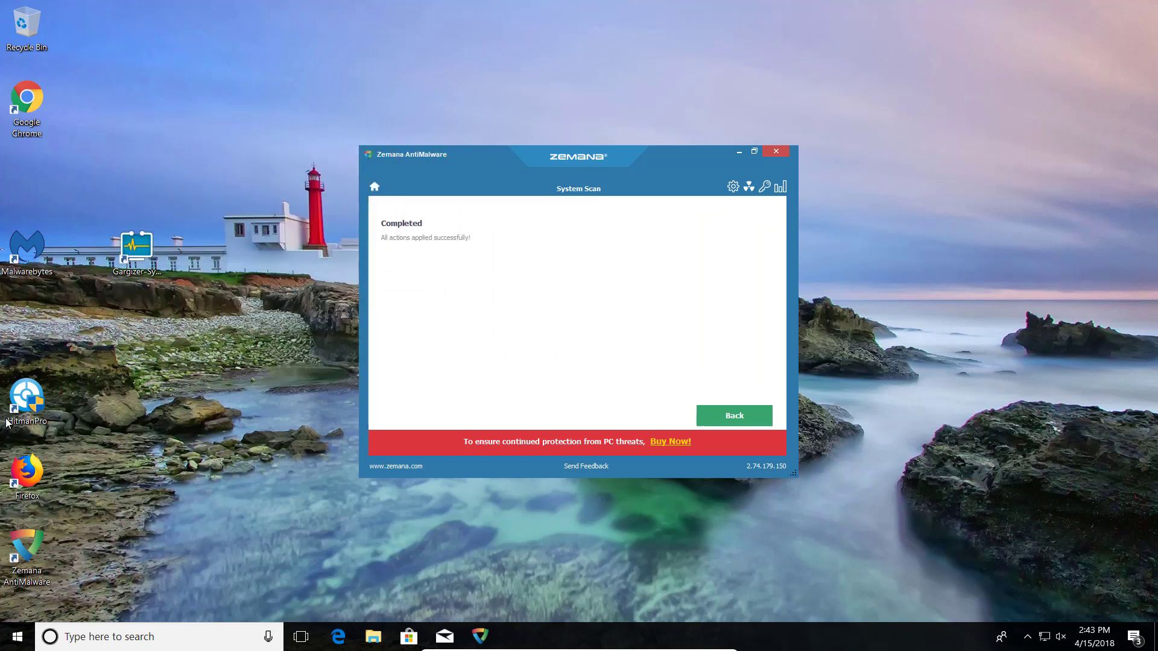
Move the Gargizer-System-Repair desktop icon into the left column while HitmanPro's scan finishes.
drag(134, 269, 36, 187)
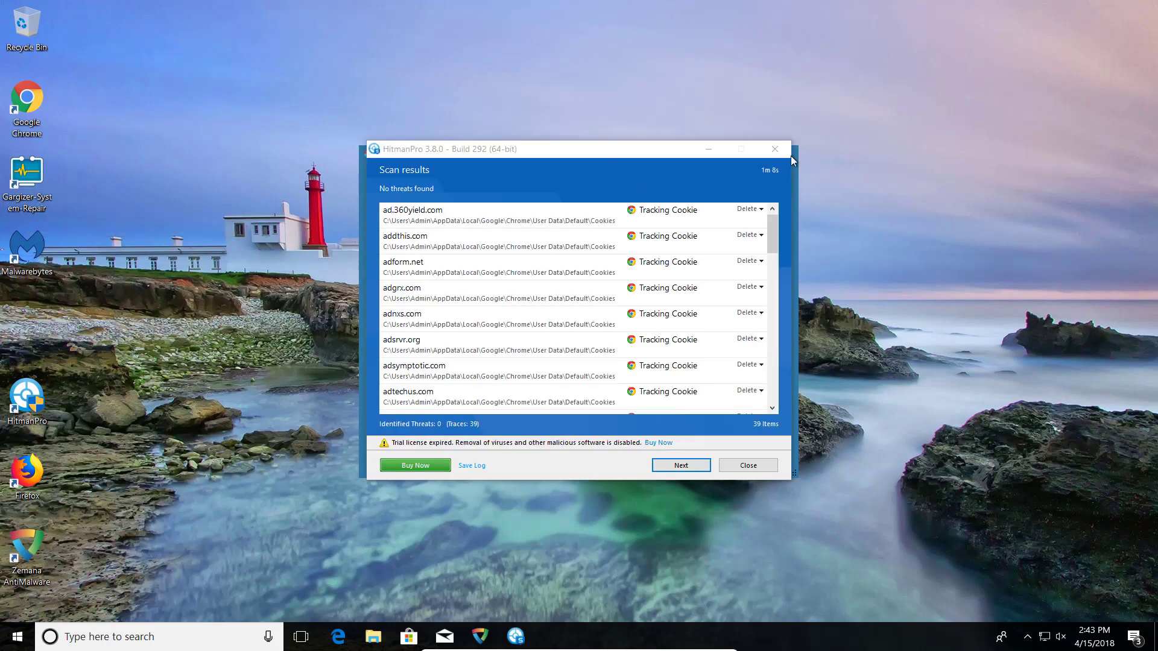
Close HitmanPro after its scan, returning to Zemana AntiMalware's Completed screen.
click(775, 149)
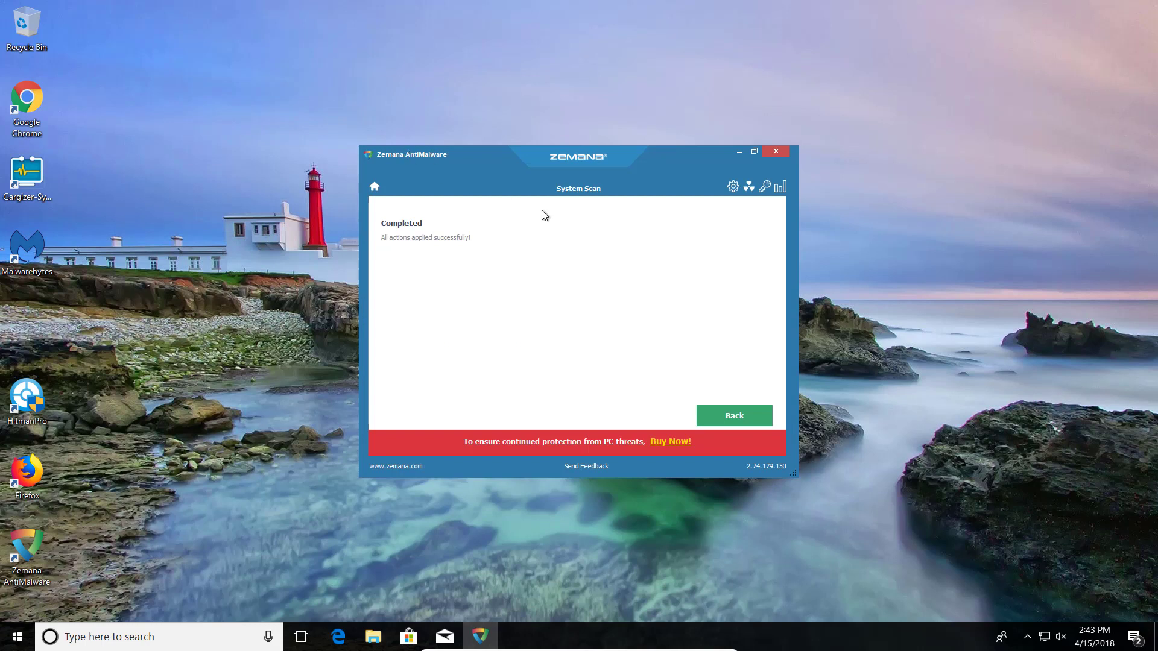